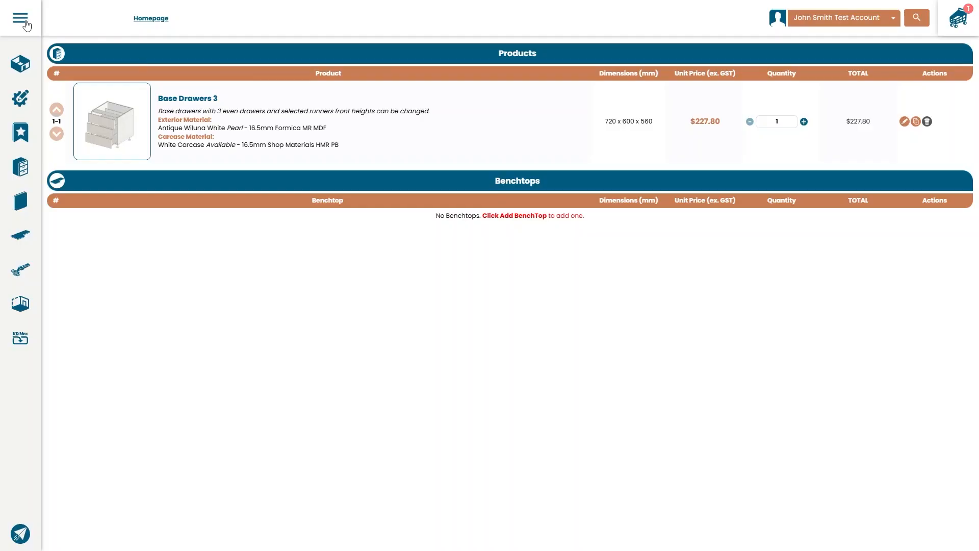
Open the room planner and create a room with the rectangular layout.
left_click(25, 25)
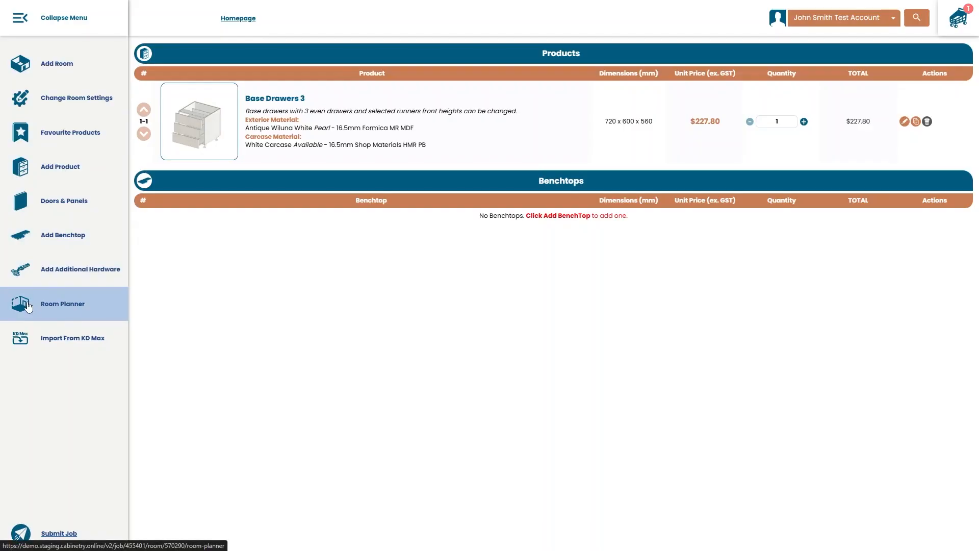
left_click(28, 306)
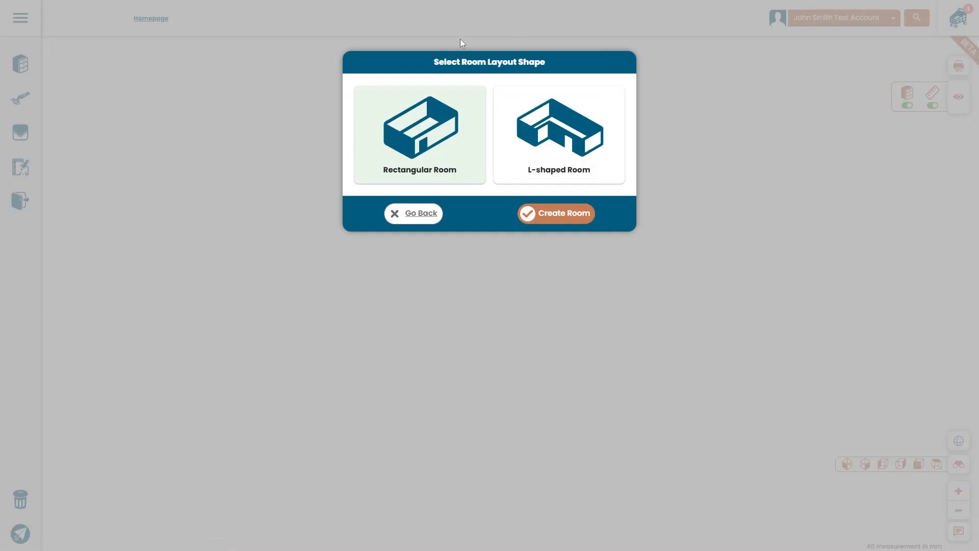
left_click(564, 136)
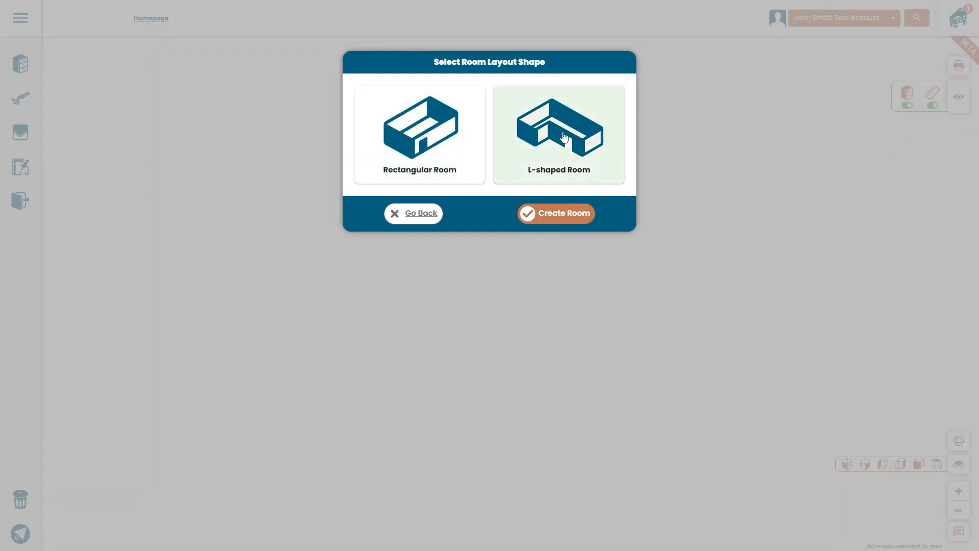
left_click(441, 147)
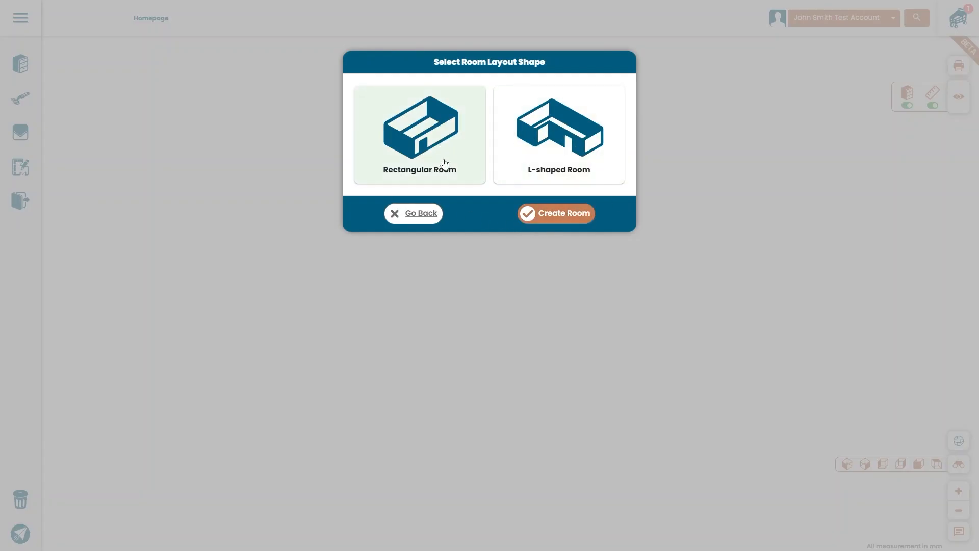
left_click(541, 214)
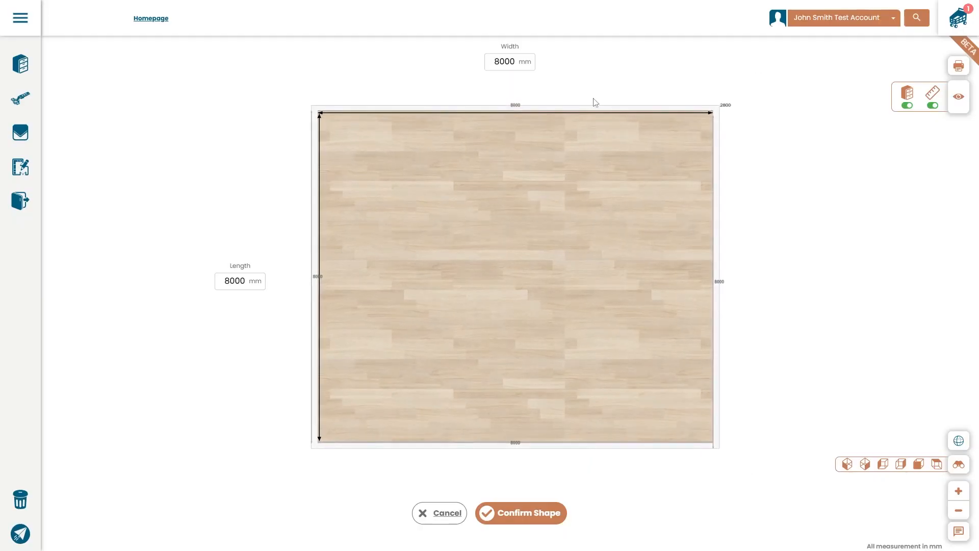
Set the room's length to 6000 mm and its wall height to 3000 mm.
left_click_drag(515, 60, 490, 61)
left_click_drag(246, 281, 225, 281)
type("6000")
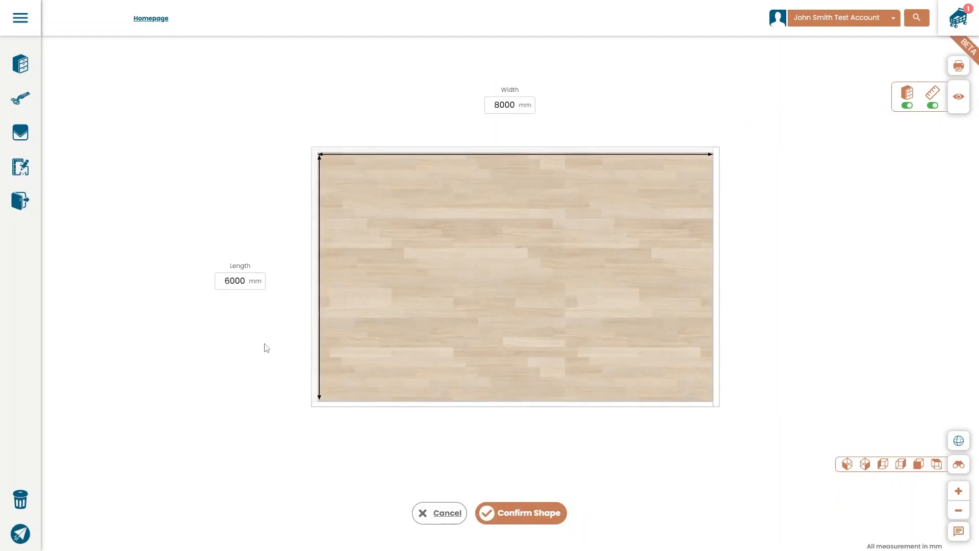
left_click(500, 515)
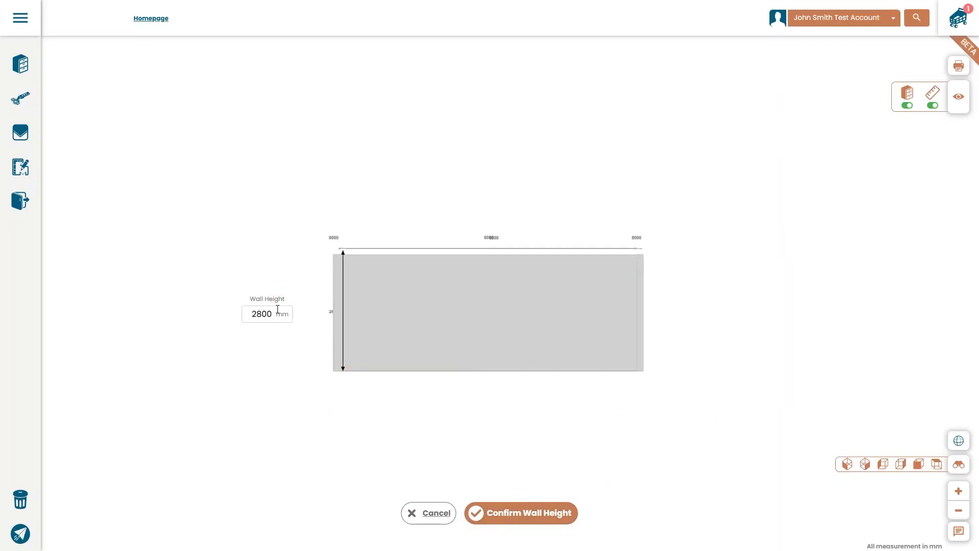
left_click_drag(272, 314, 255, 313)
type("3000")
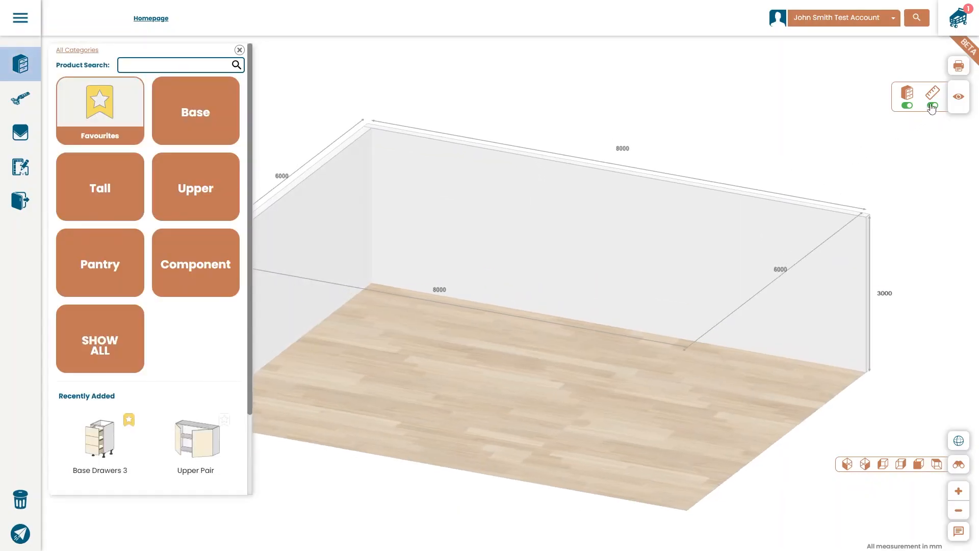
Hide the room dimensions and move the base drawer unit out of the back corner onto the open floor.
left_click(932, 99)
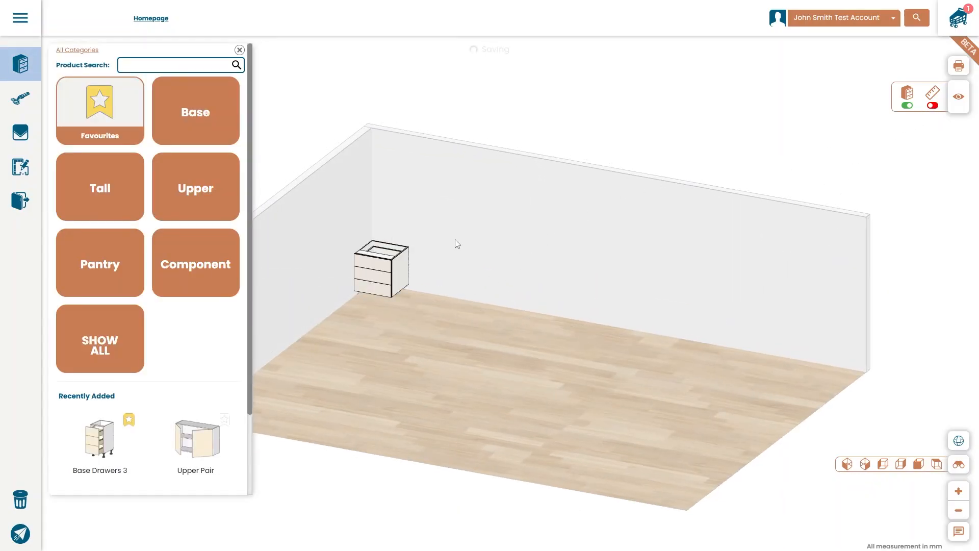
left_click(386, 266)
left_click_drag(386, 270, 428, 327)
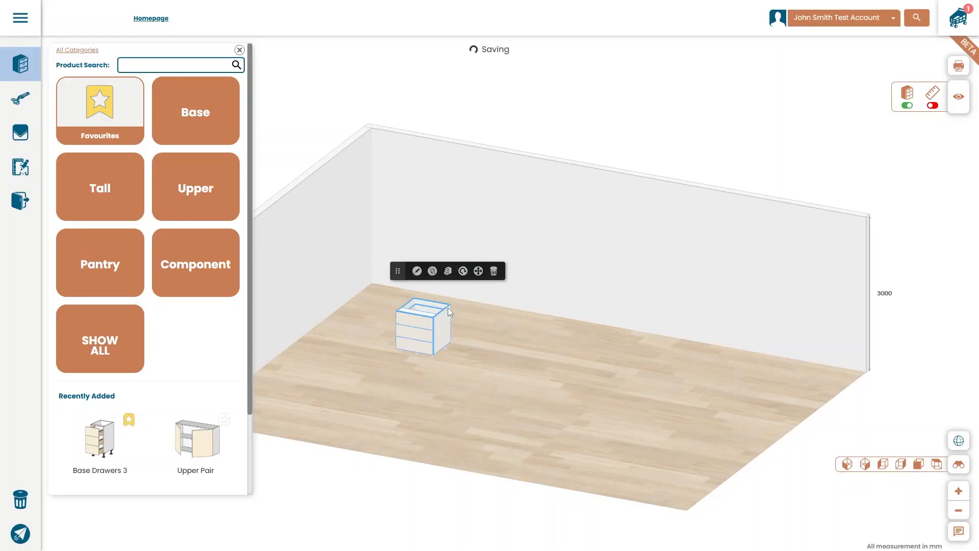
left_click(28, 72)
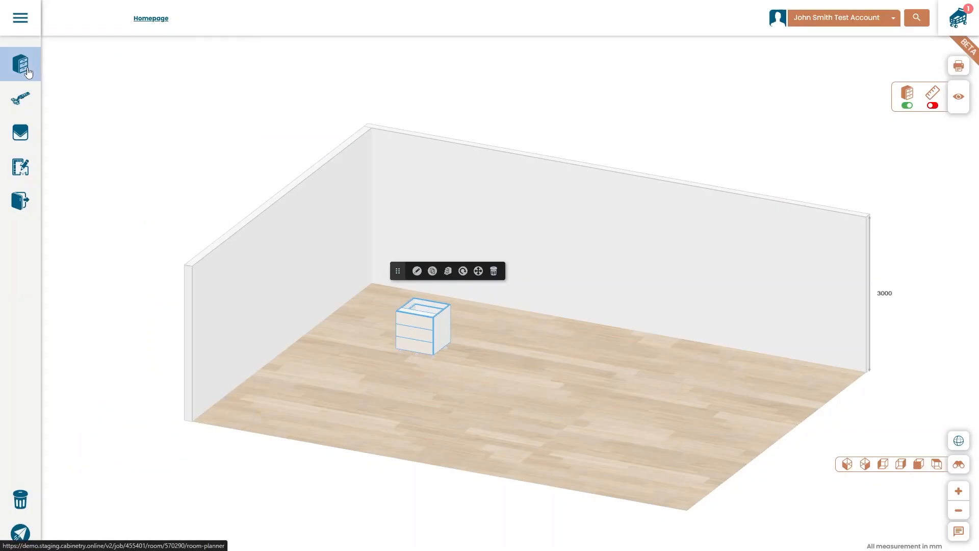
left_click(28, 72)
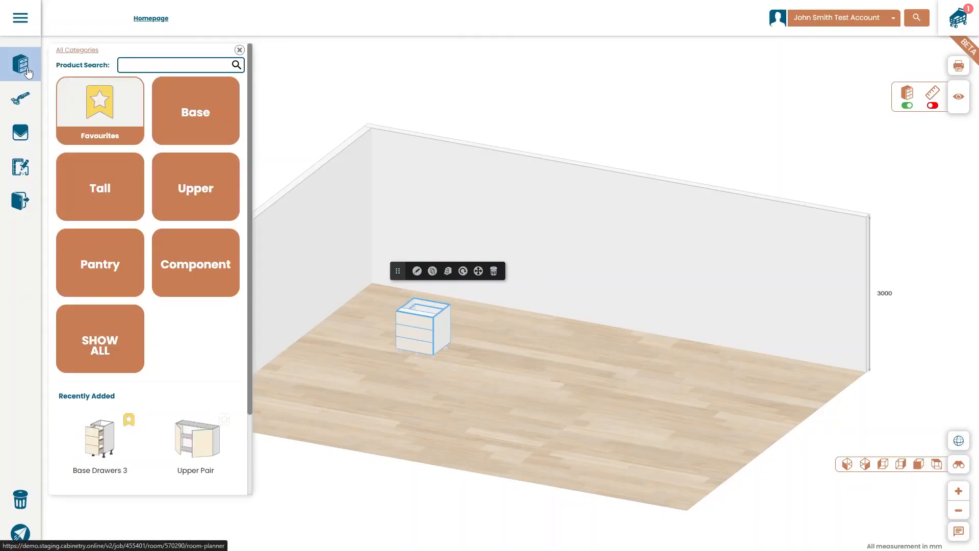
left_click(25, 26)
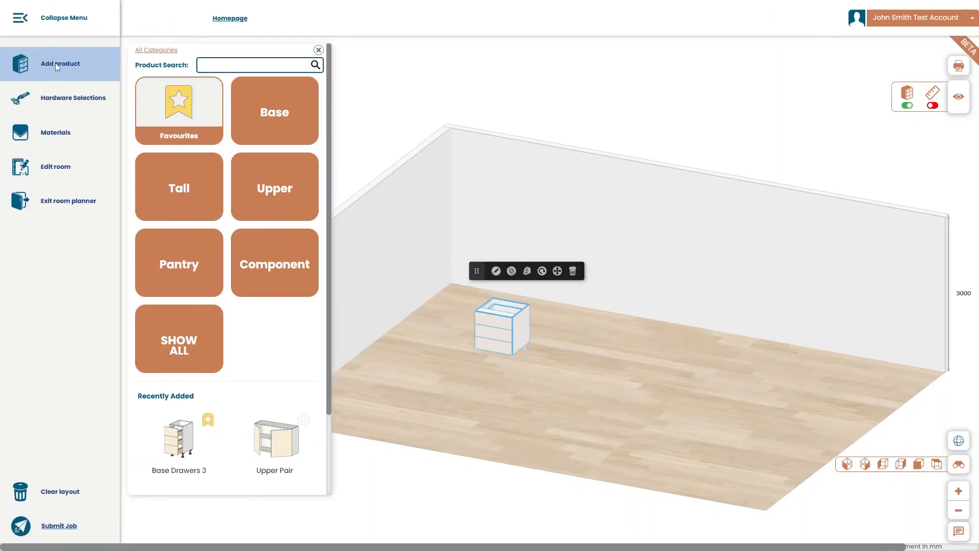
left_click(26, 28)
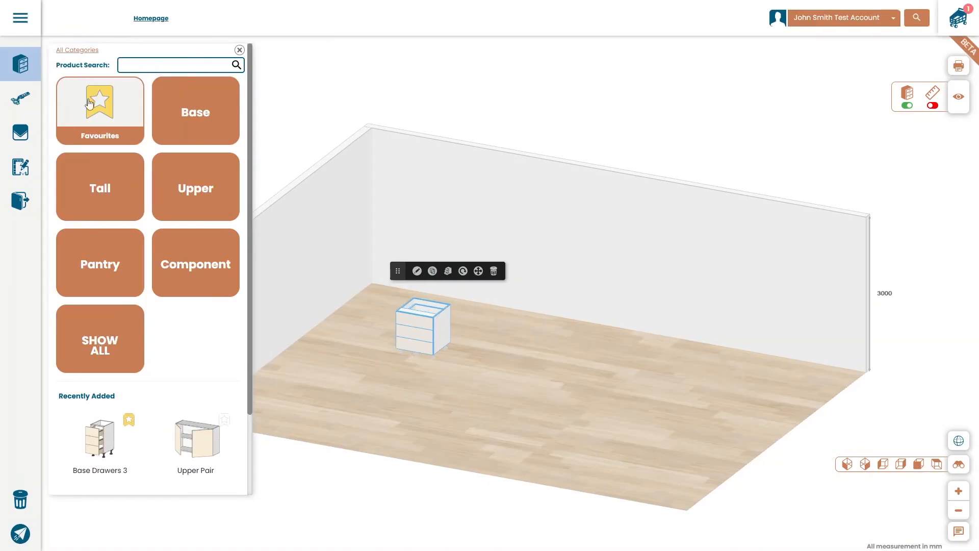
scroll(127, 204, "down", 2)
mouse_move(183, 375)
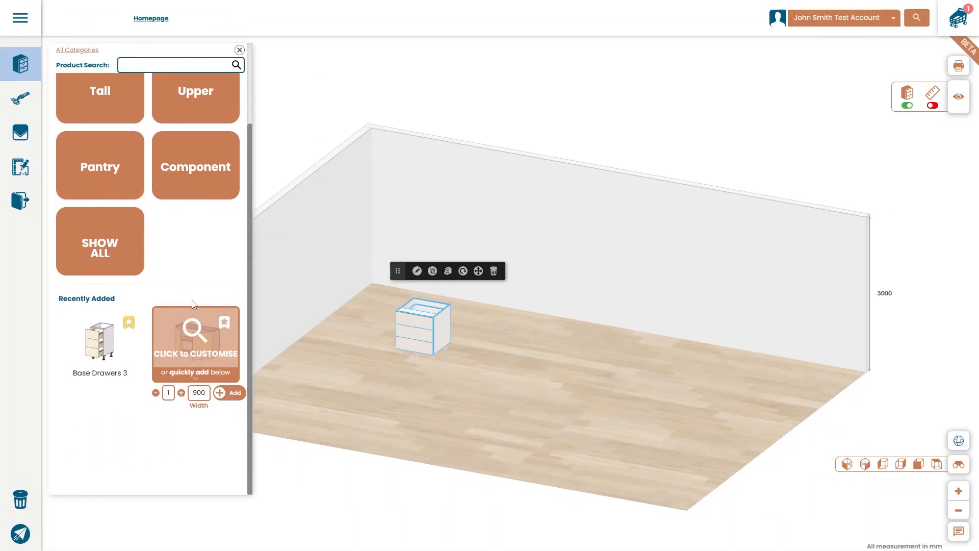
scroll(192, 304, "up", 2)
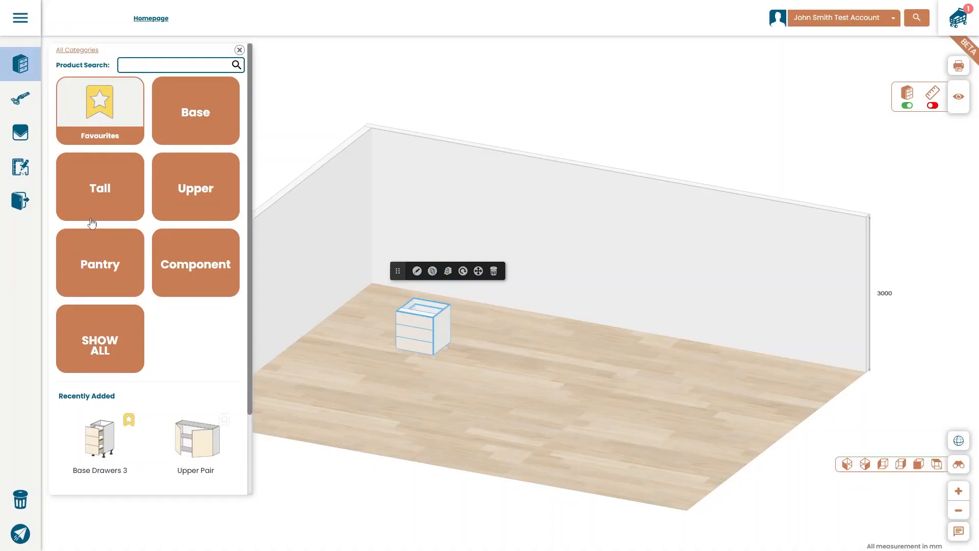
Open the Upper Pair product from the Upper Cabinets category for customisation.
left_click(196, 190)
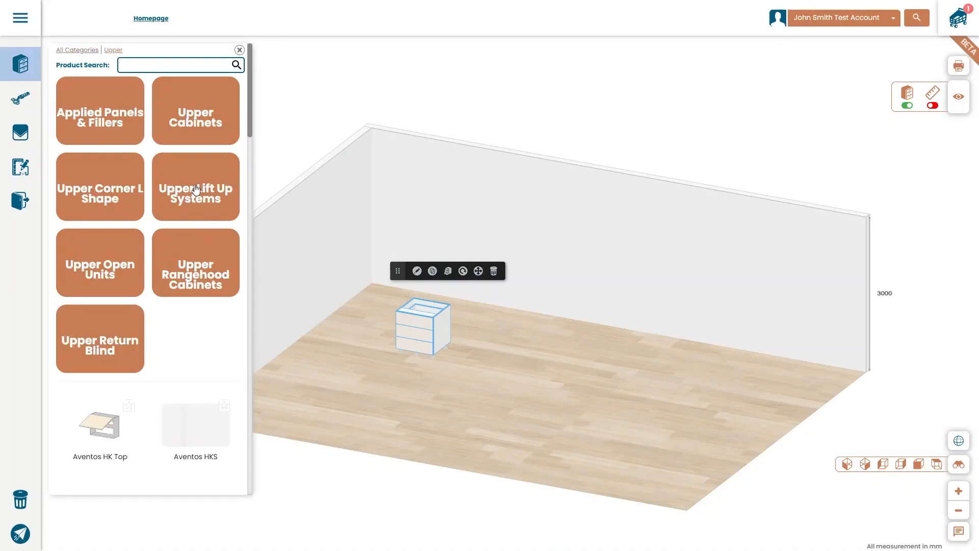
left_click(196, 113)
mouse_move(202, 224)
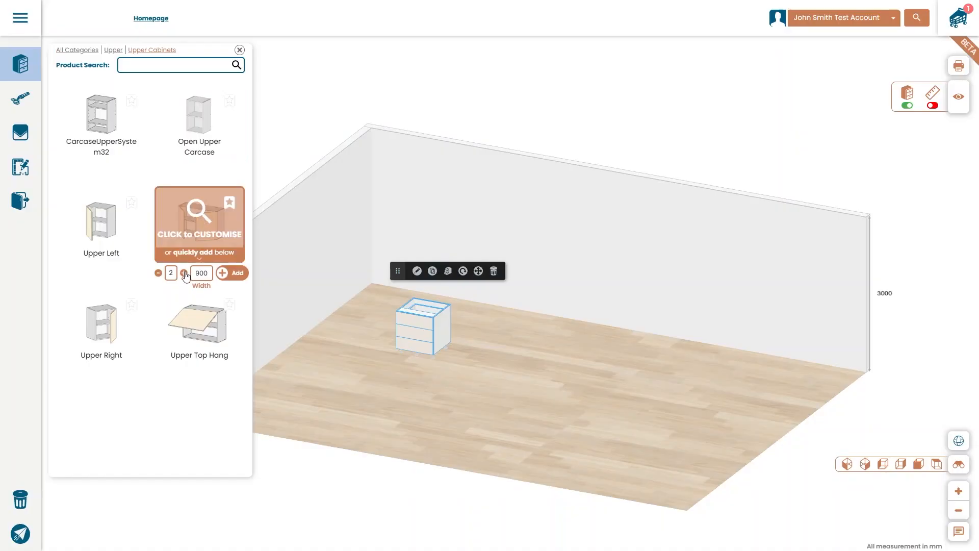
left_click(158, 274)
left_click_drag(208, 274, 197, 273)
left_click(231, 286)
left_click(198, 226)
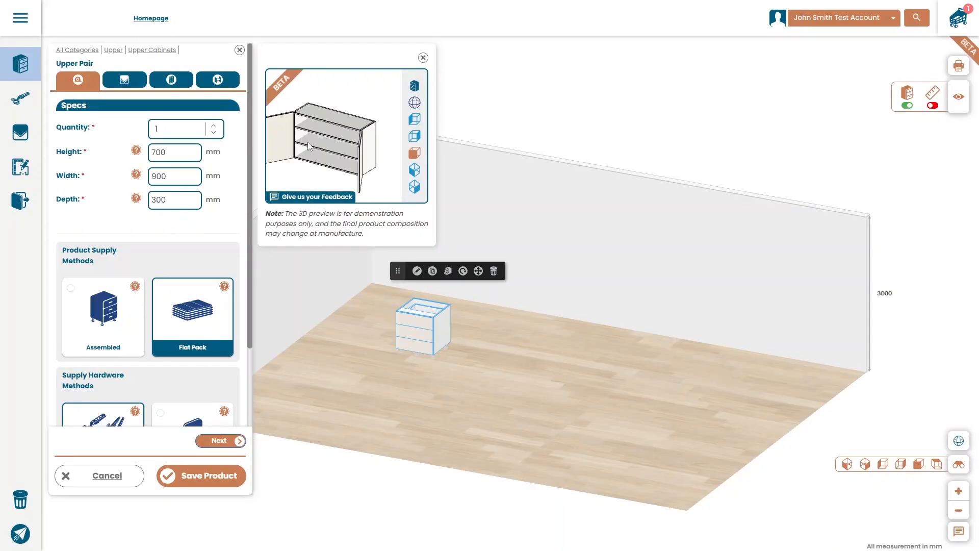
Examine the Upper Pair's 3D preview and review its specs, materials, doors and shelves settings.
left_click(422, 58)
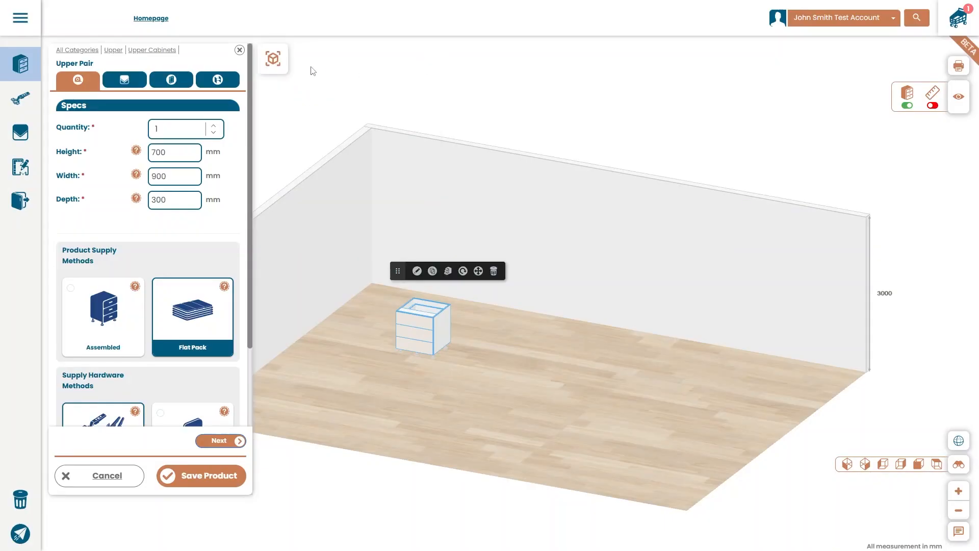
left_click(278, 62)
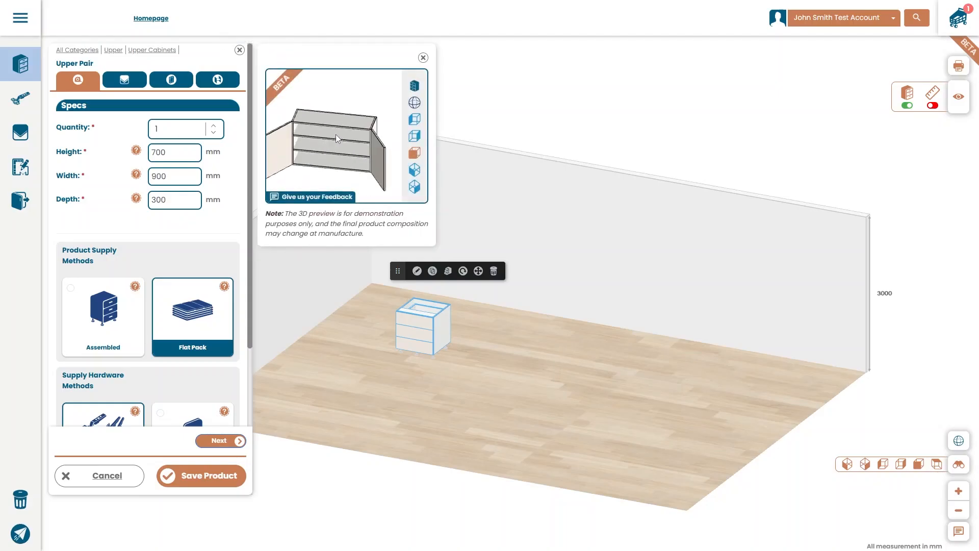
left_click_drag(335, 135, 333, 132)
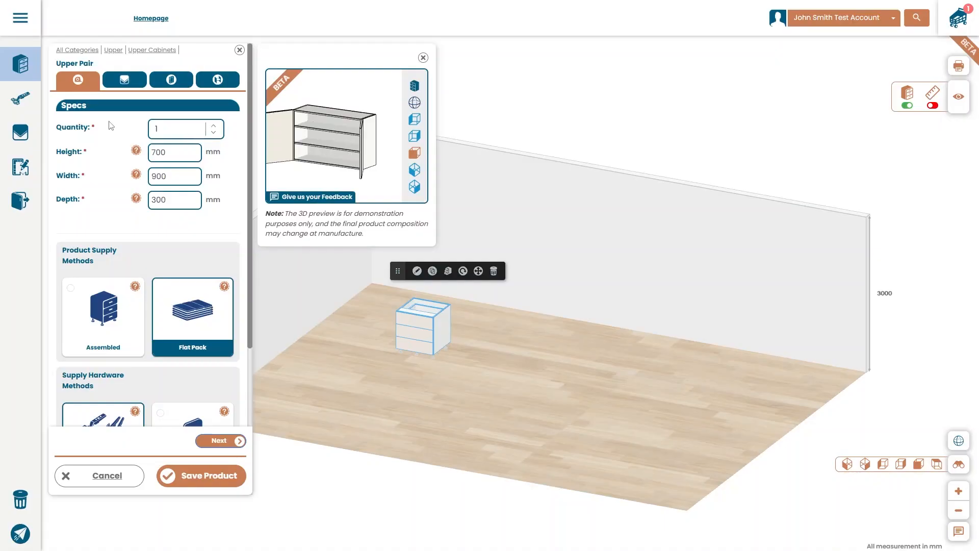
scroll(111, 126, "down", 3)
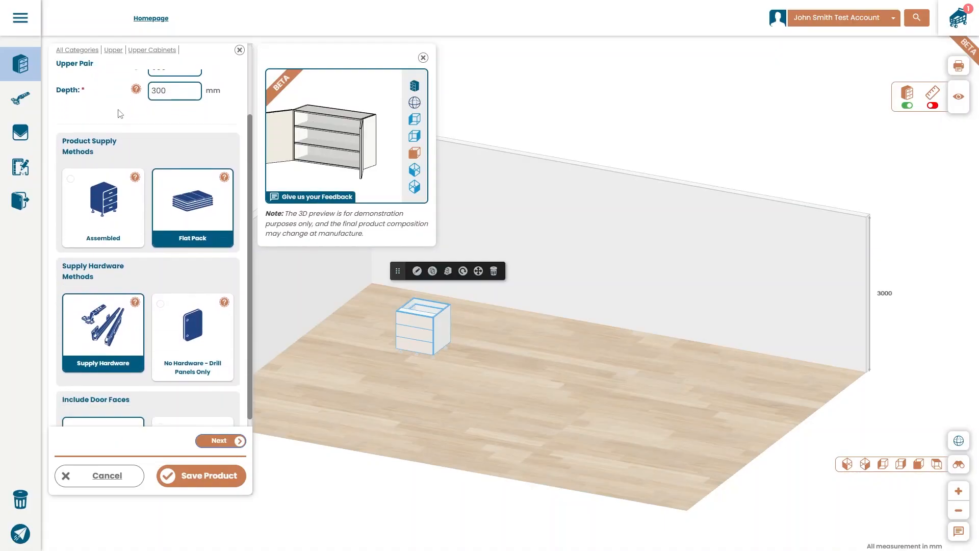
scroll(120, 113, "down", 3)
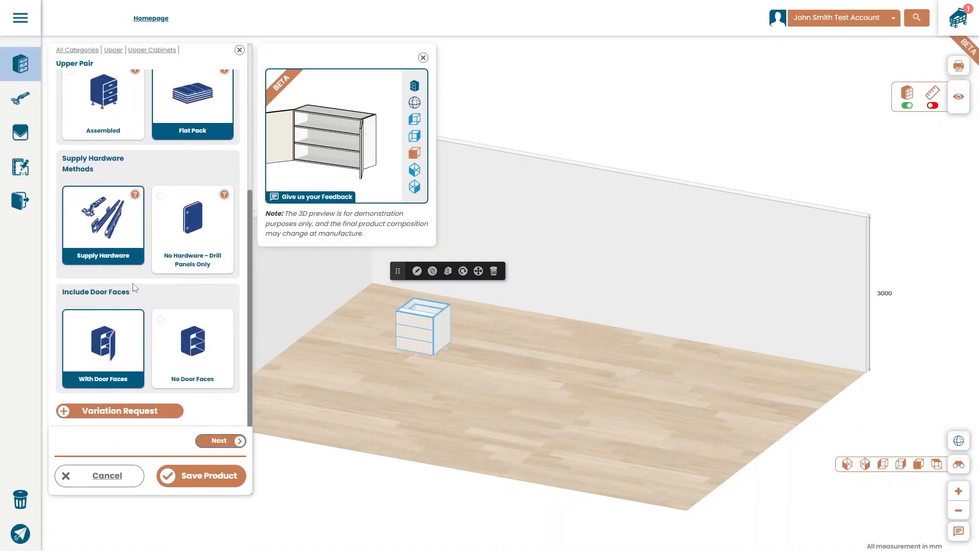
scroll(135, 288, "up", 6)
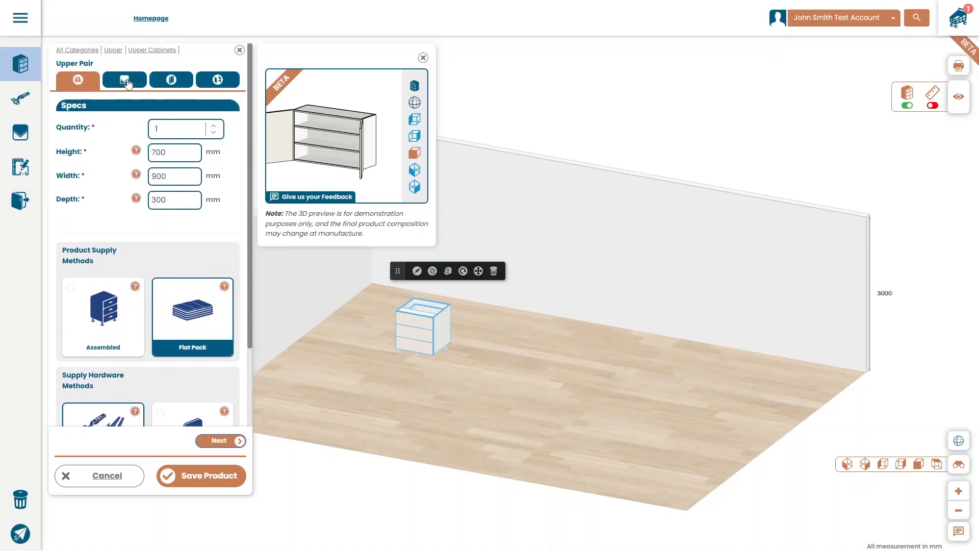
left_click(126, 82)
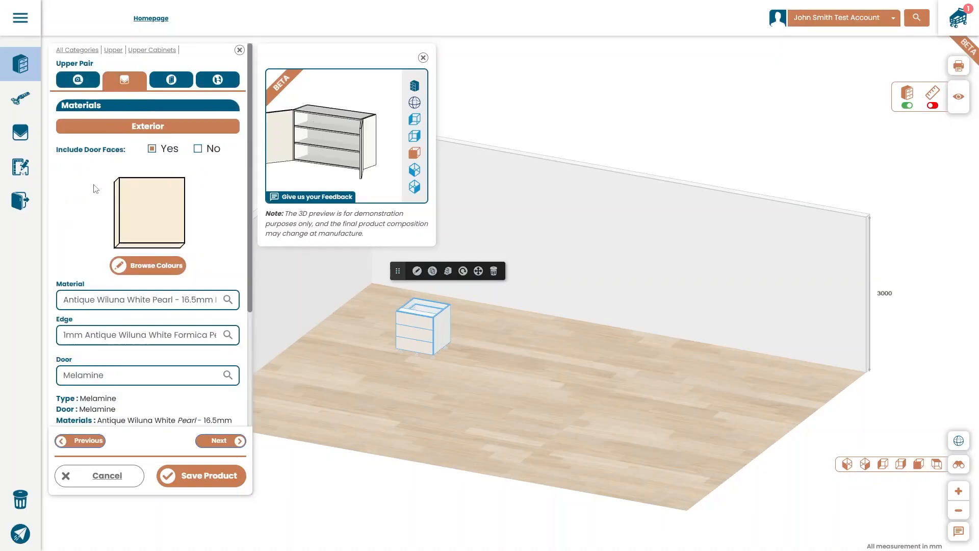
scroll(94, 188, "down", 2)
scroll(94, 188, "down", 4)
scroll(94, 189, "up", 6)
left_click(171, 82)
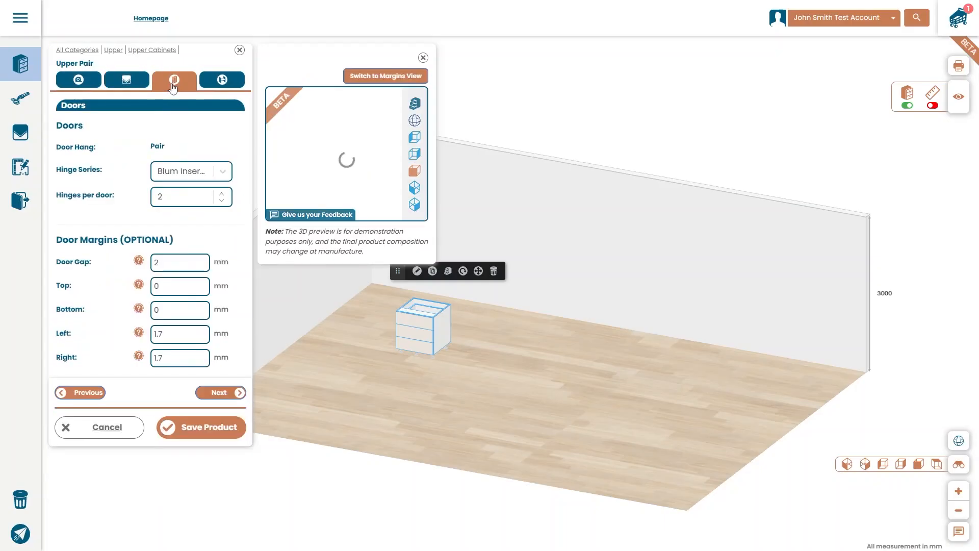
left_click(217, 81)
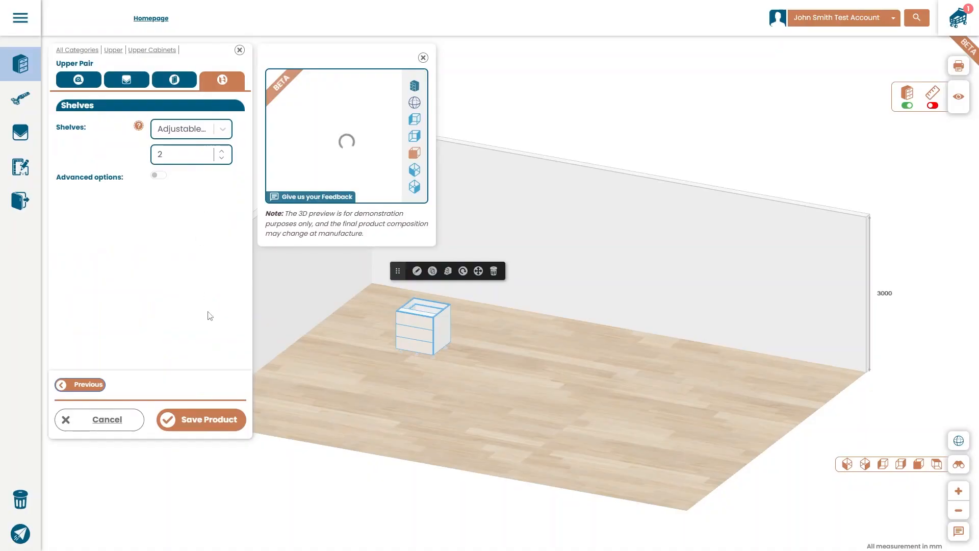
Save the Upper Pair into the room and select the placed cabinet on the wall.
left_click(197, 424)
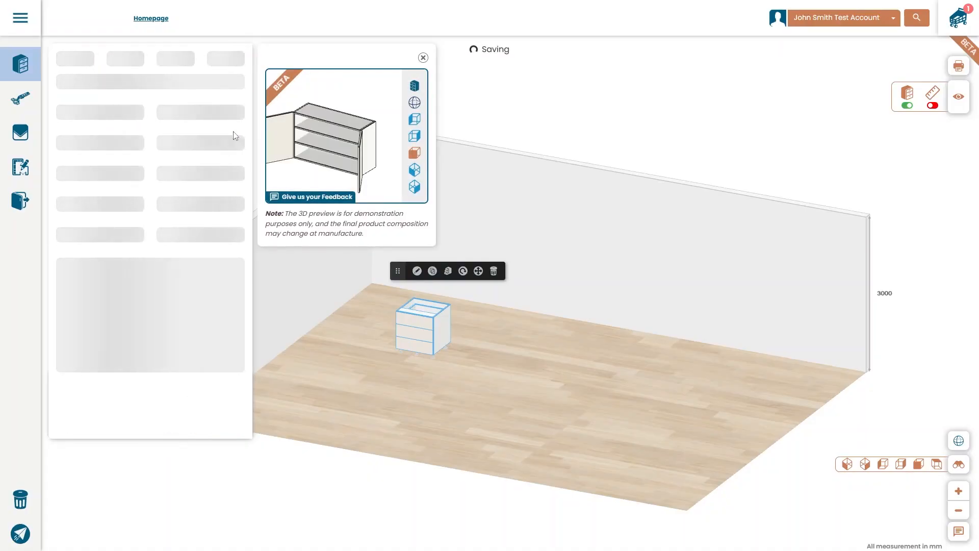
left_click(240, 54)
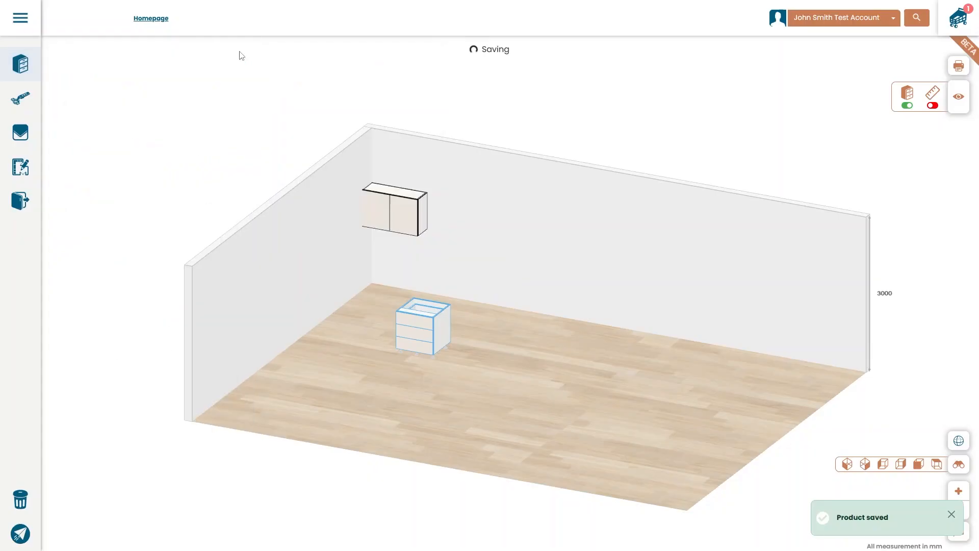
left_click(368, 204)
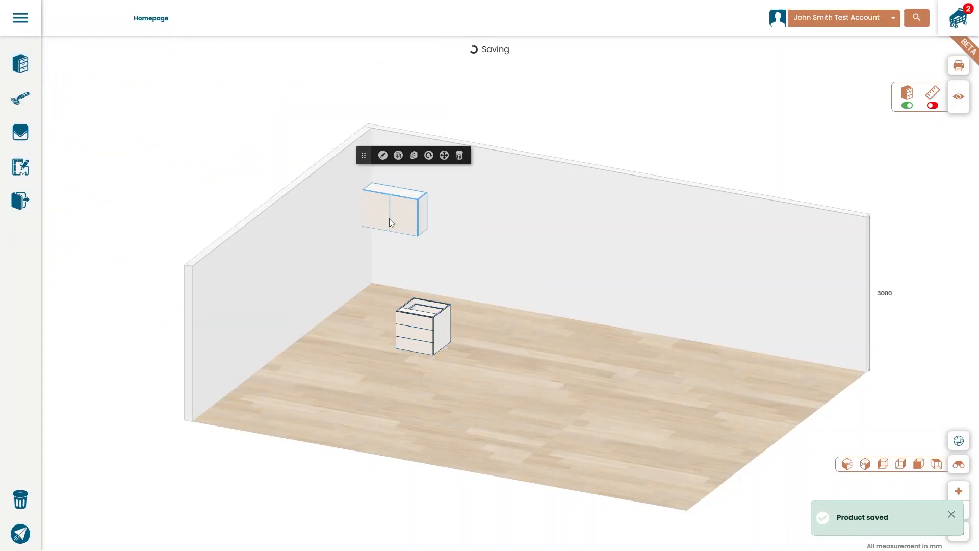
Check the base drawer unit's entry in the cart and duplicate the unit in the room.
left_click(958, 21)
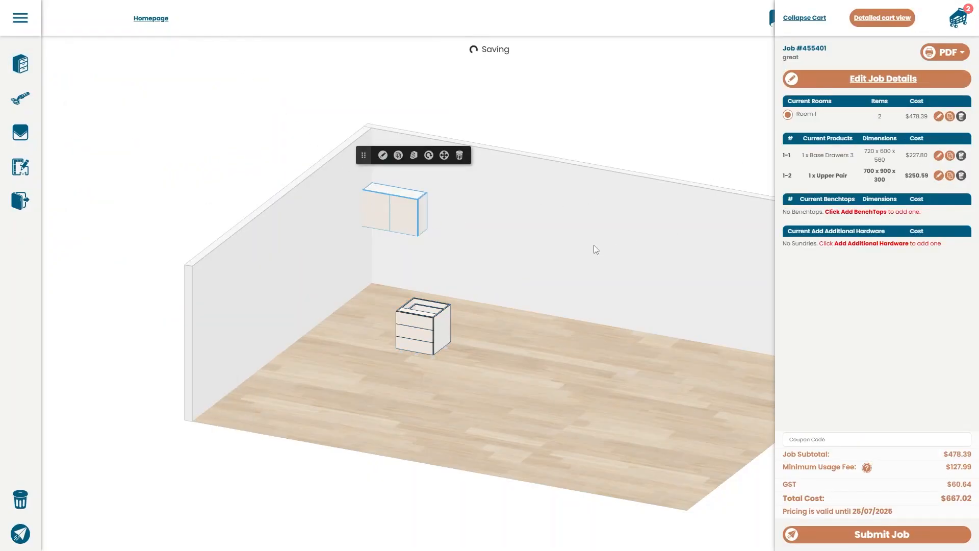
left_click(422, 322)
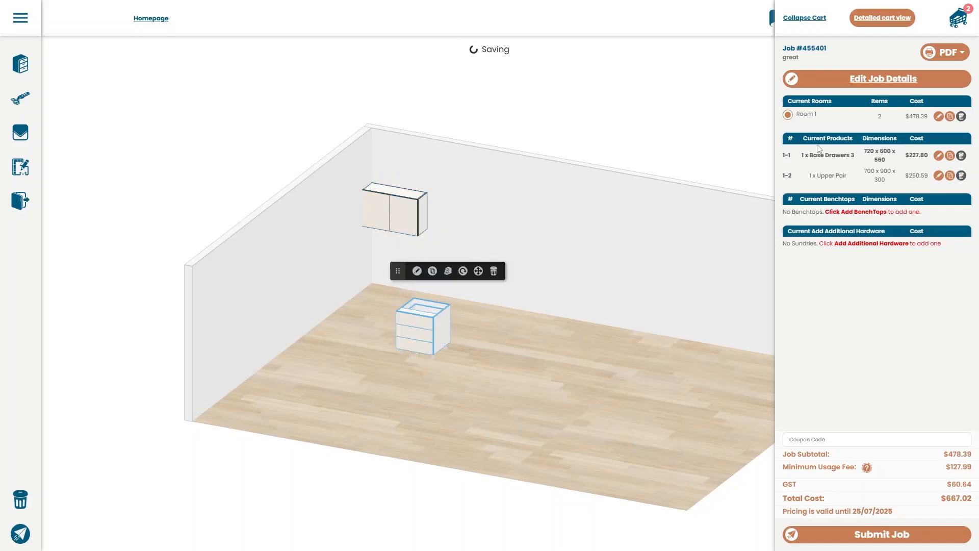
left_click(950, 23)
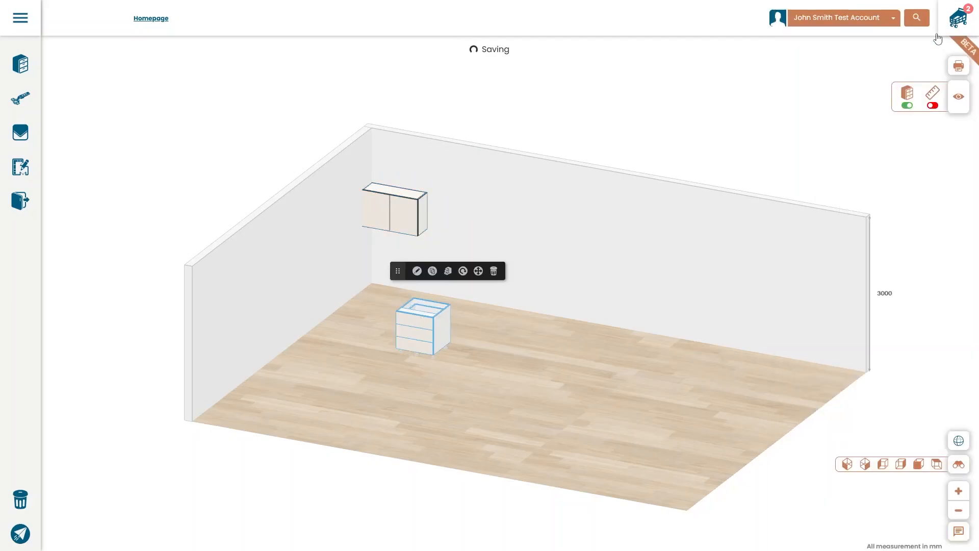
left_click(432, 272)
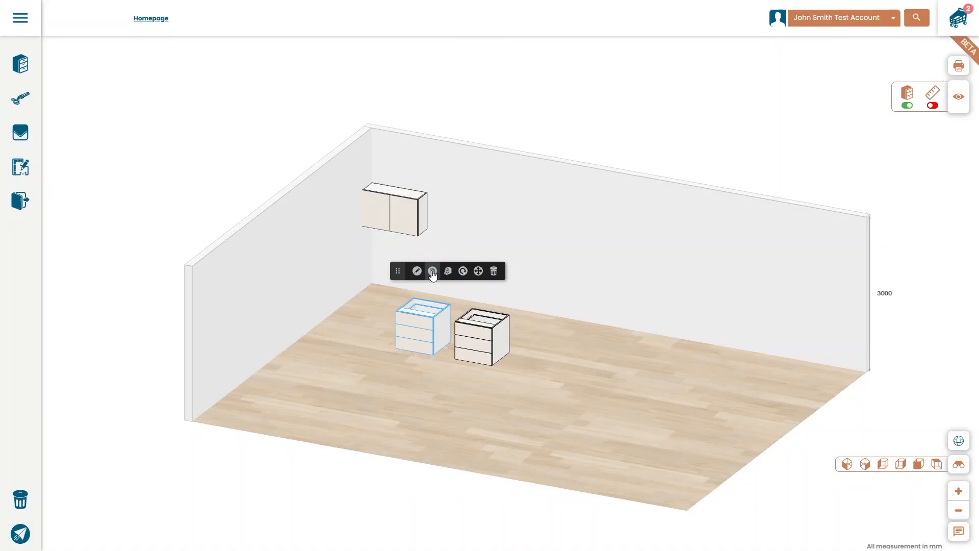
Open and close the drawers of the duplicated base drawer unit, and rotate the unit.
left_click(483, 343)
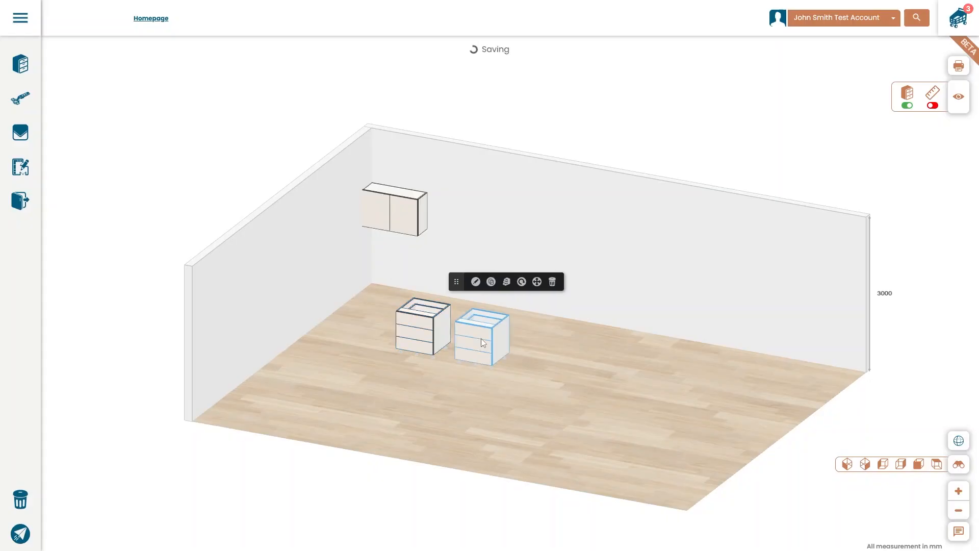
left_click(508, 283)
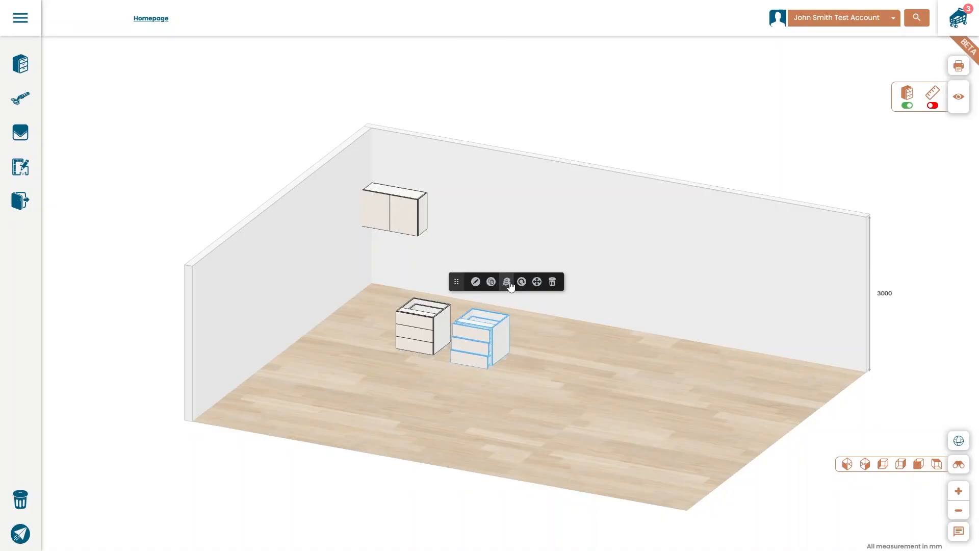
left_click(509, 284)
left_click(480, 344)
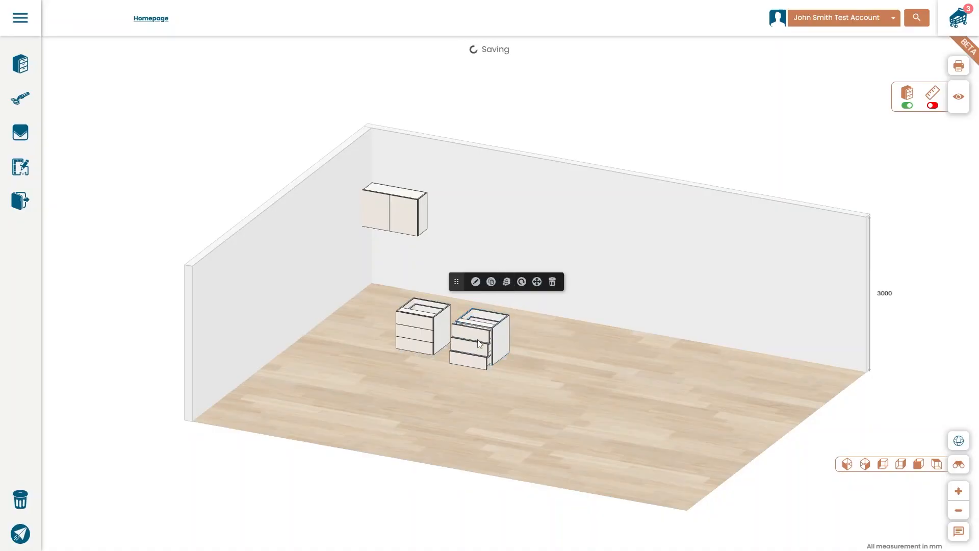
left_click(480, 344)
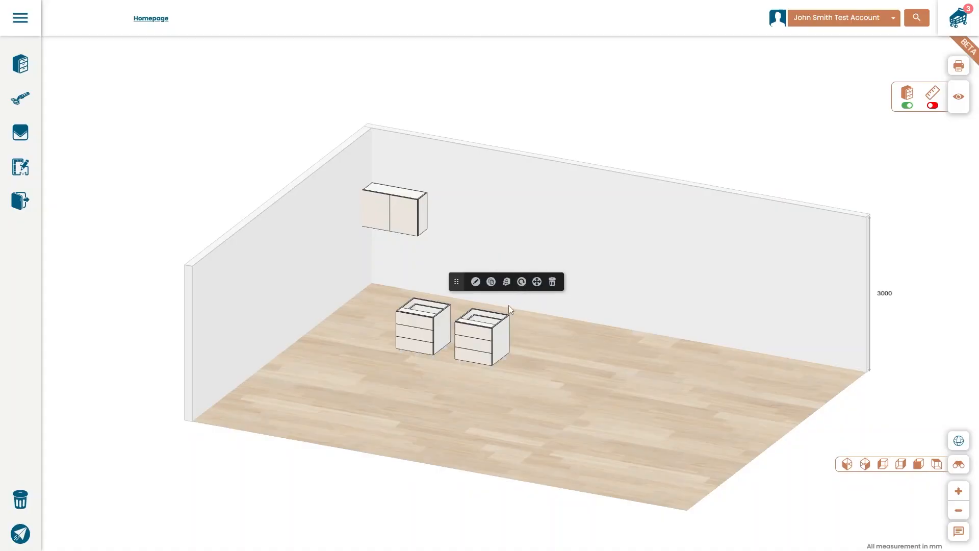
left_click(521, 283)
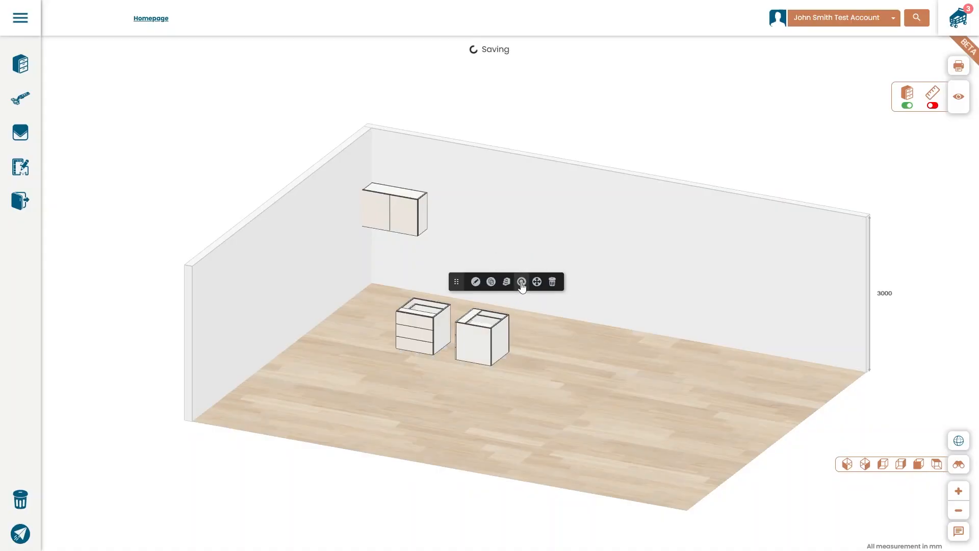
left_click(521, 283)
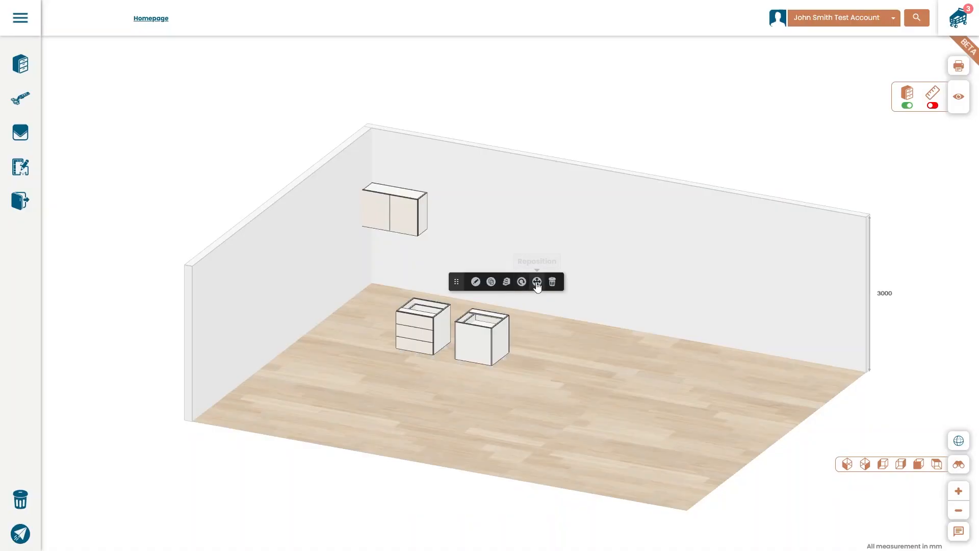
Reposition the duplicated drawer unit 500 mm away from the original, then move it freely against the original unit's back.
left_click(537, 283)
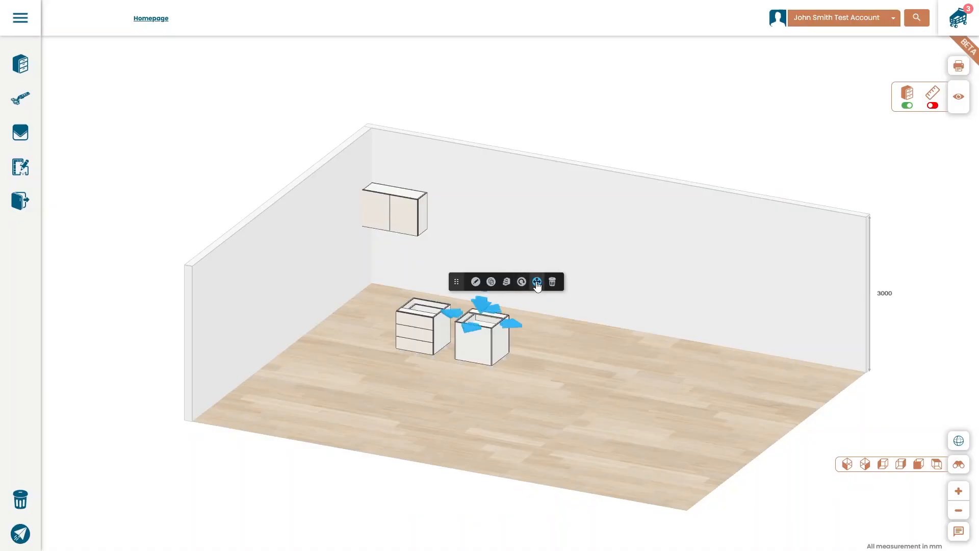
left_click(512, 330)
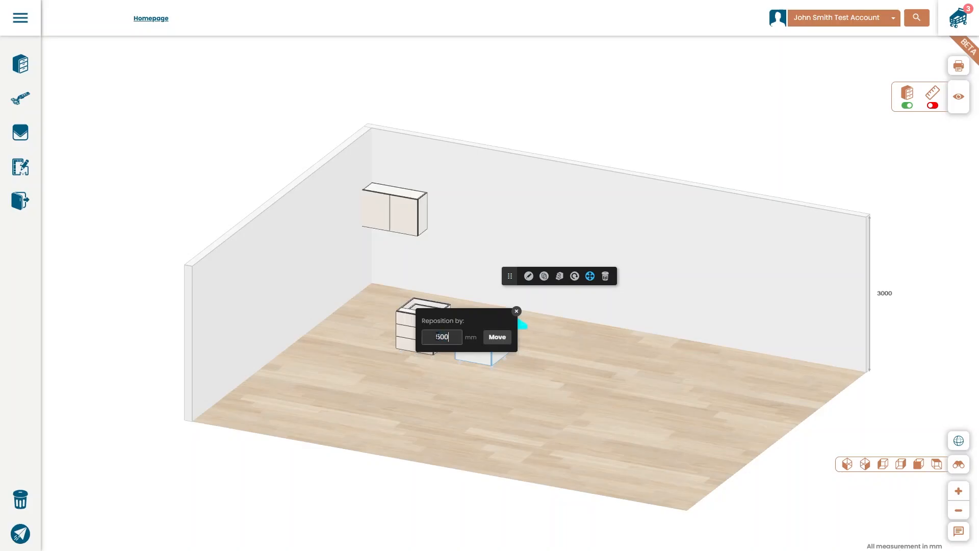
left_click(497, 337)
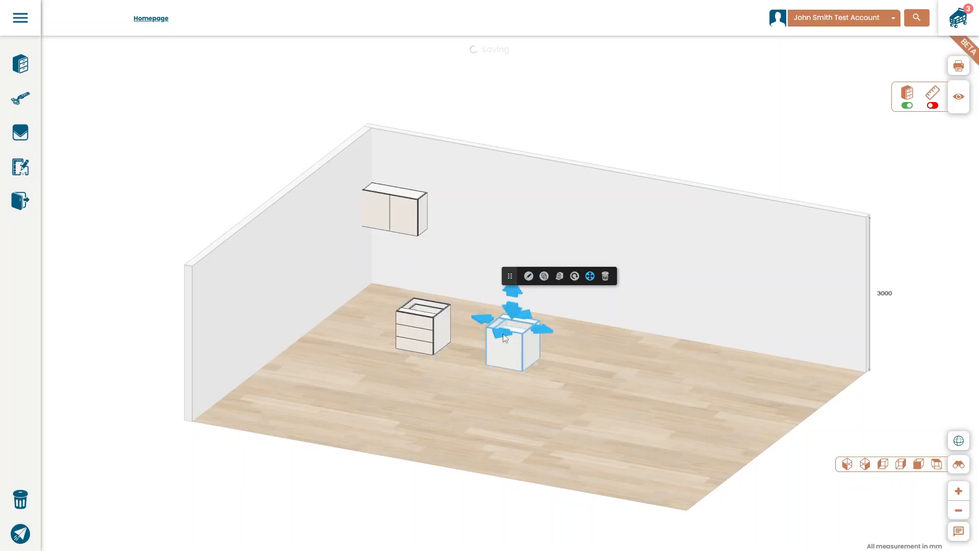
left_click(590, 278)
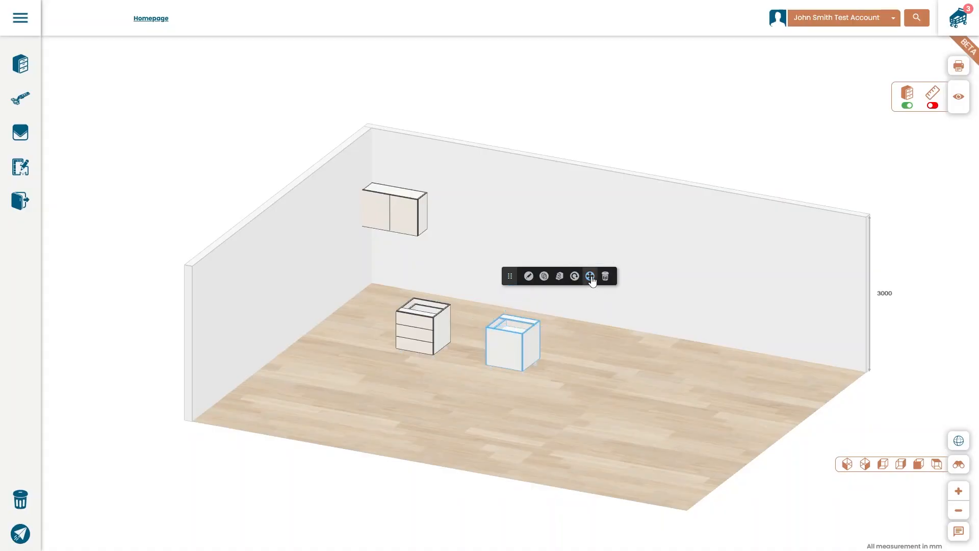
left_click(509, 341)
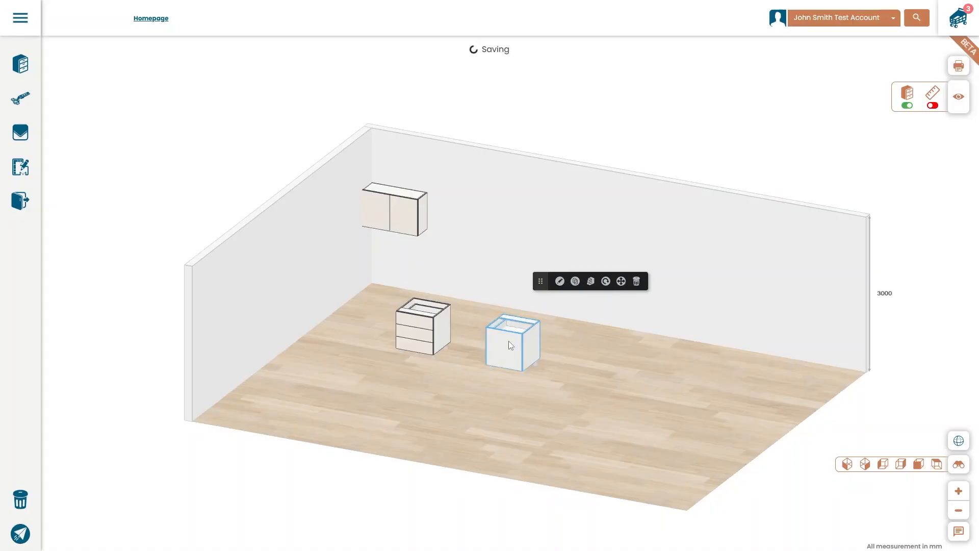
left_click_drag(509, 341, 455, 310)
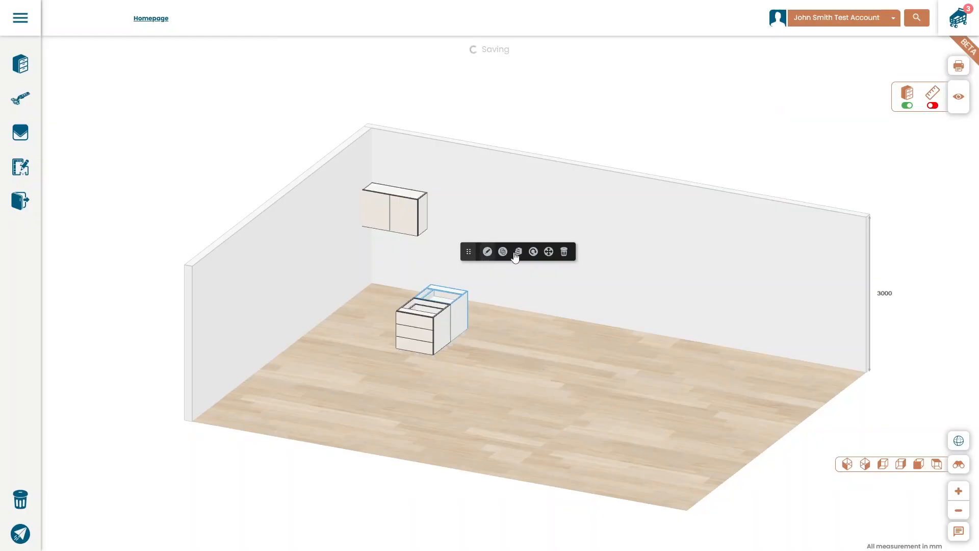
Delete the duplicated drawer unit from the room and check the cart.
left_click(564, 256)
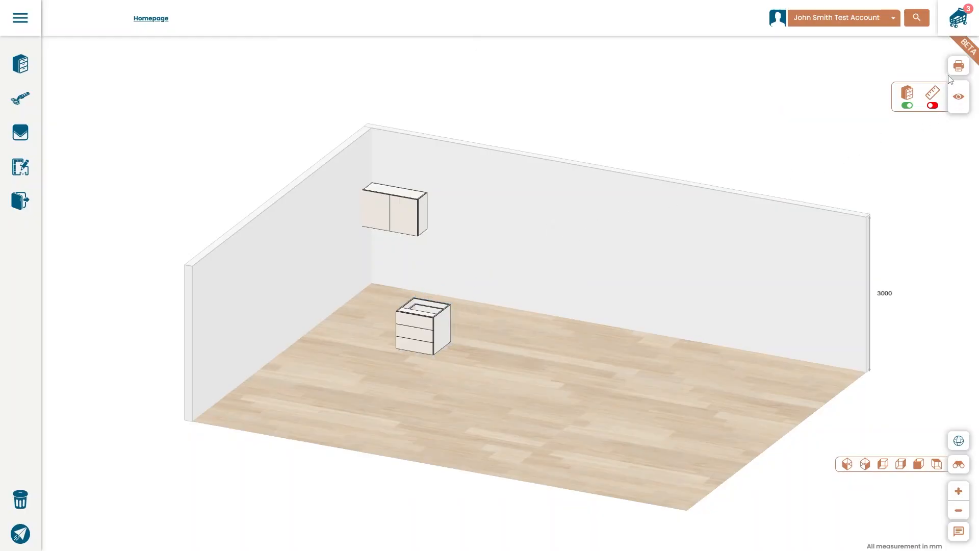
left_click(957, 20)
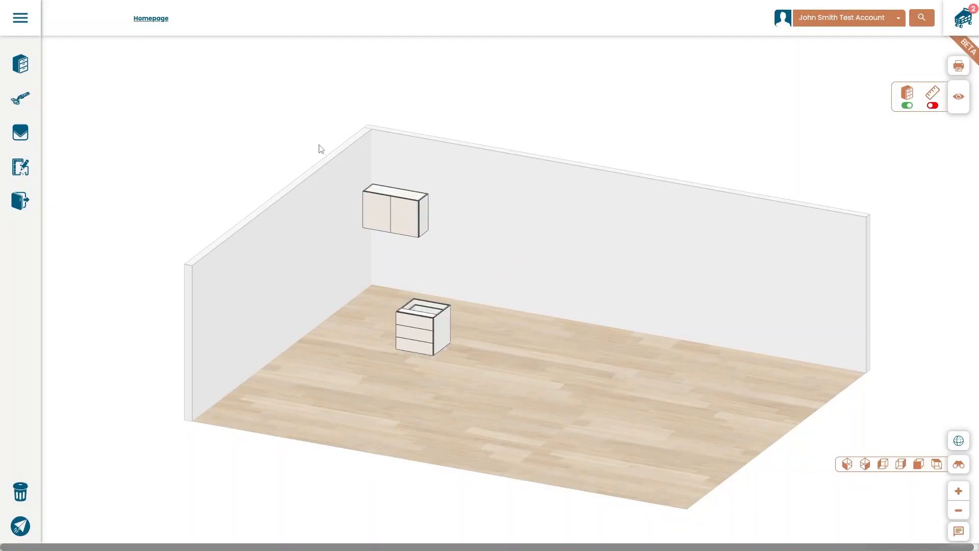
Review the default hinge, drawer and cabinet top hardware options and the current material and door options.
left_click(22, 21)
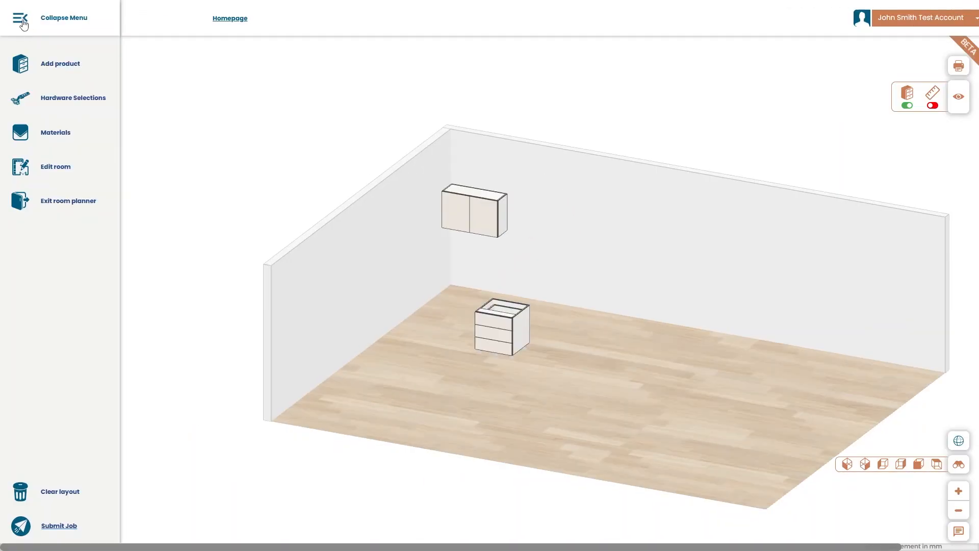
left_click(45, 99)
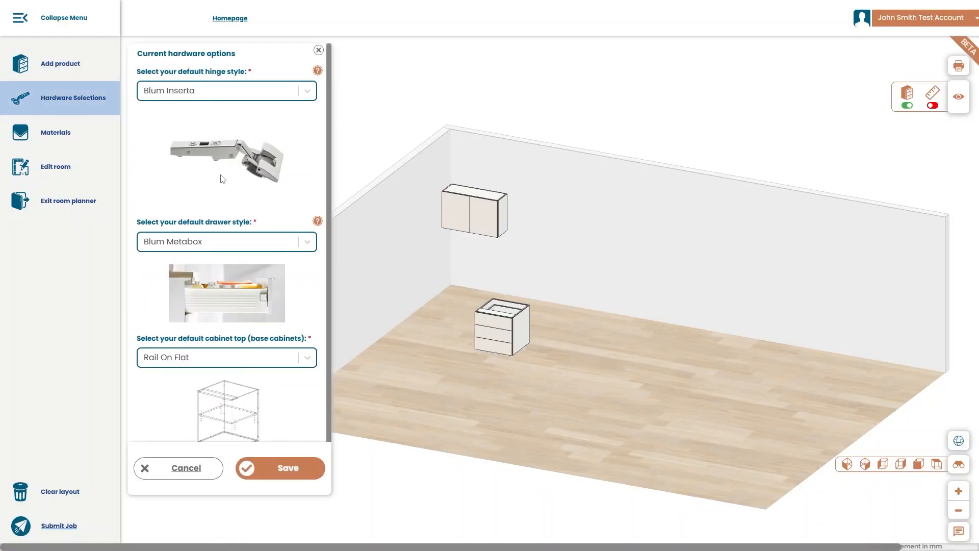
scroll(235, 265, "down", 2)
scroll(241, 291, "up", 2)
left_click(65, 130)
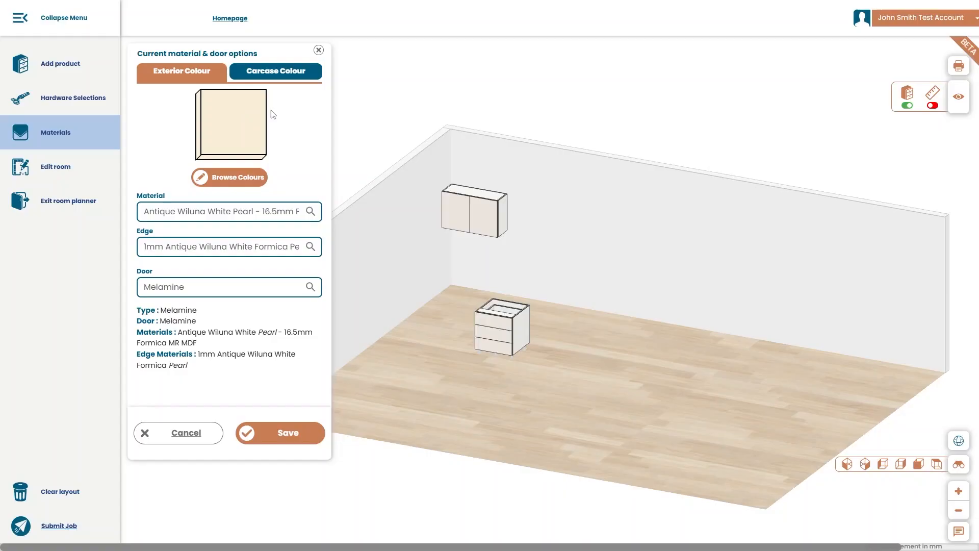
Review the room's width, length and wall height in room editing, and cancel at the wall height stage.
left_click(47, 168)
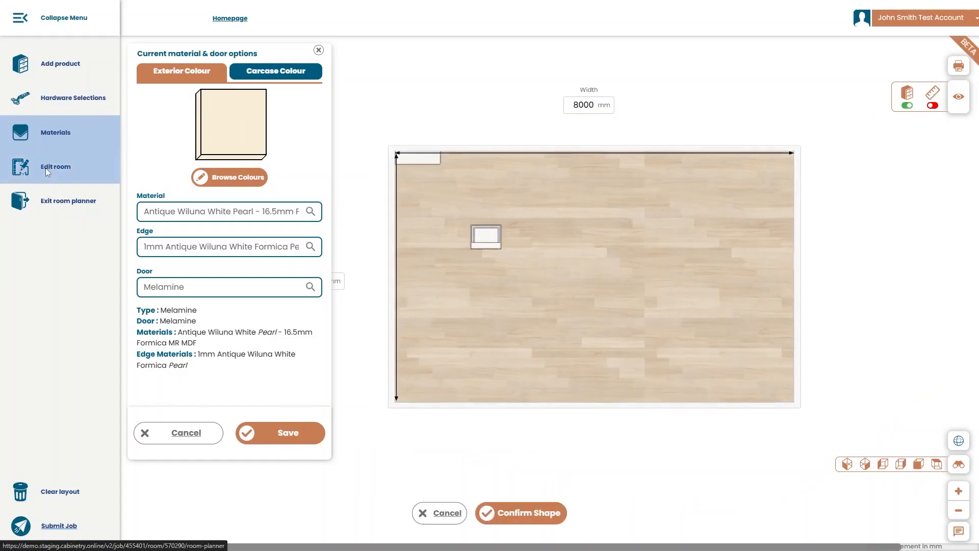
left_click(318, 50)
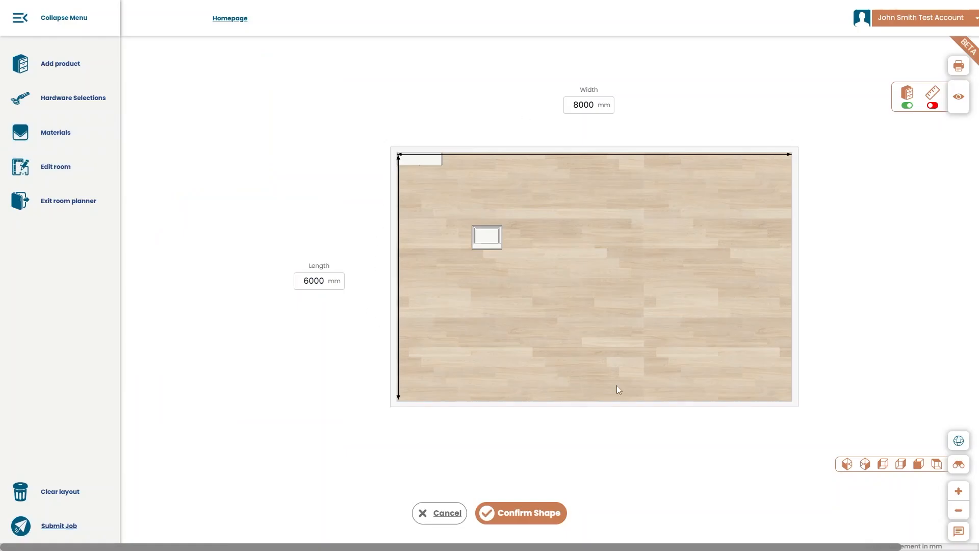
left_click(528, 513)
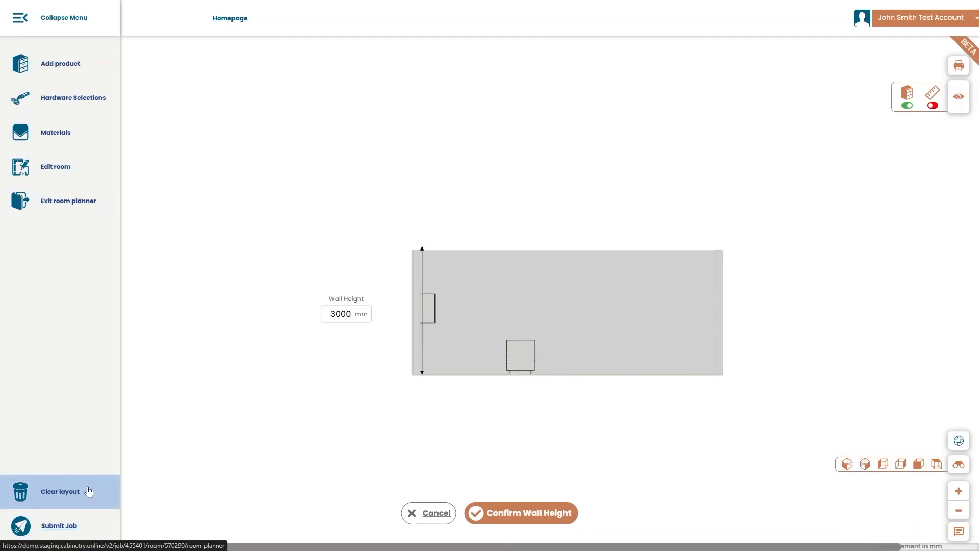
left_click(429, 513)
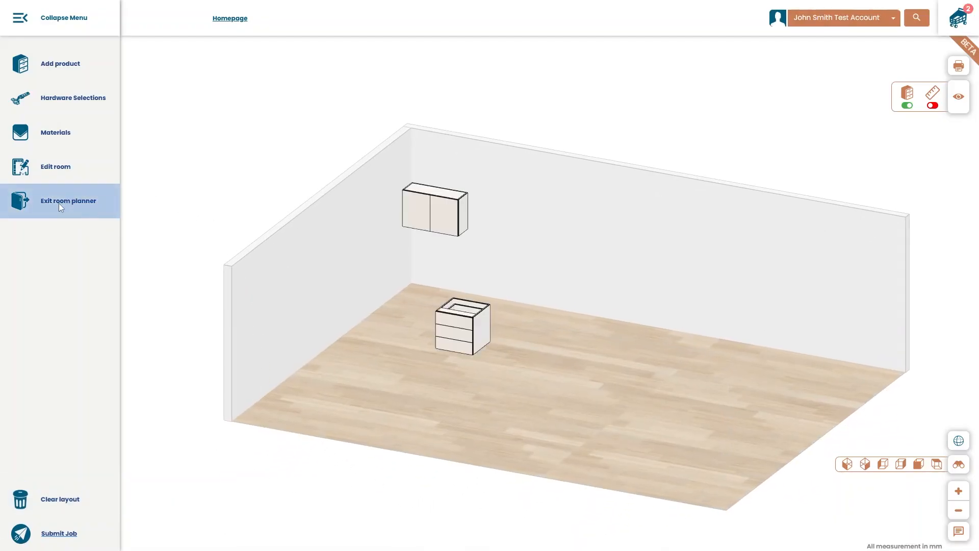
Exit the room planner to view the room's product list, and reopen the planner.
left_click(35, 202)
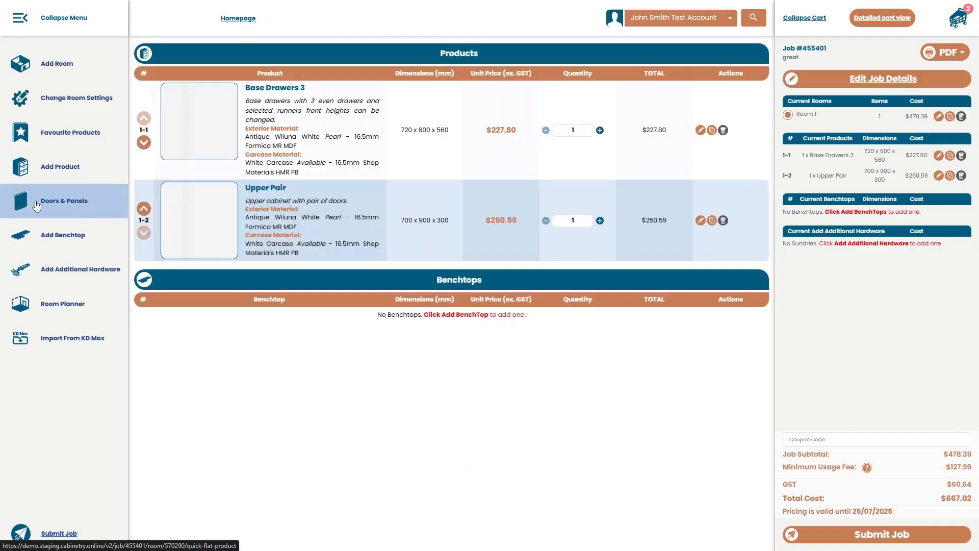
left_click(44, 304)
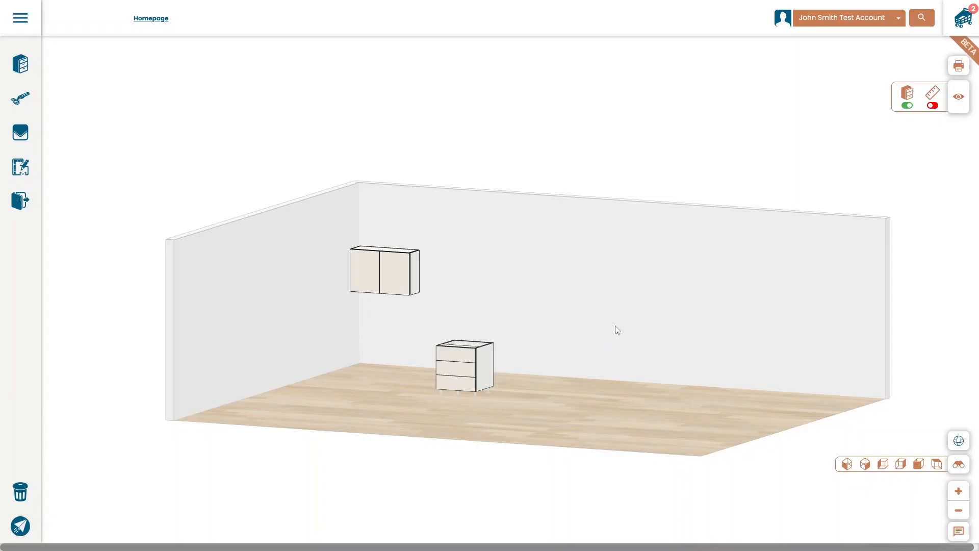
Collapse and expand the visibility options, and hide and show the cabinets in the room.
left_click(959, 99)
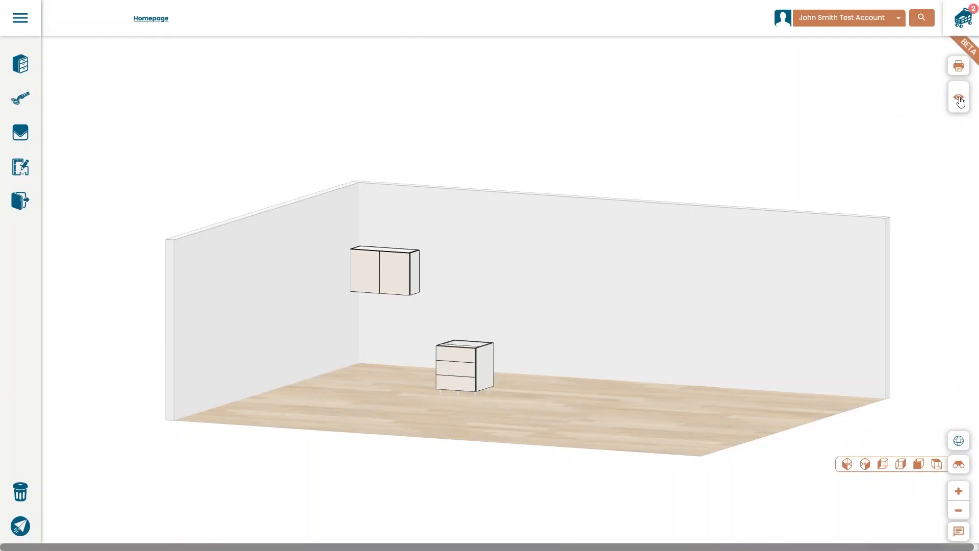
left_click(959, 98)
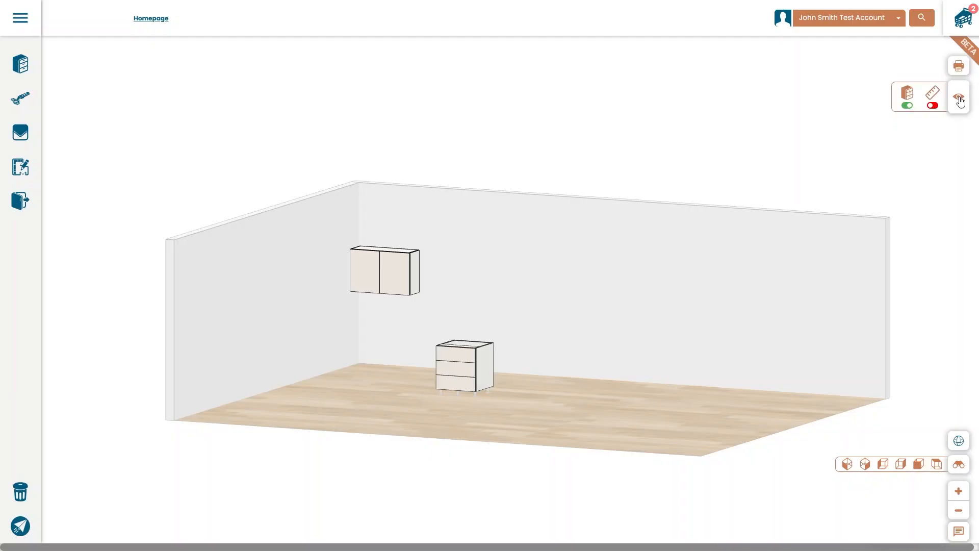
left_click(907, 106)
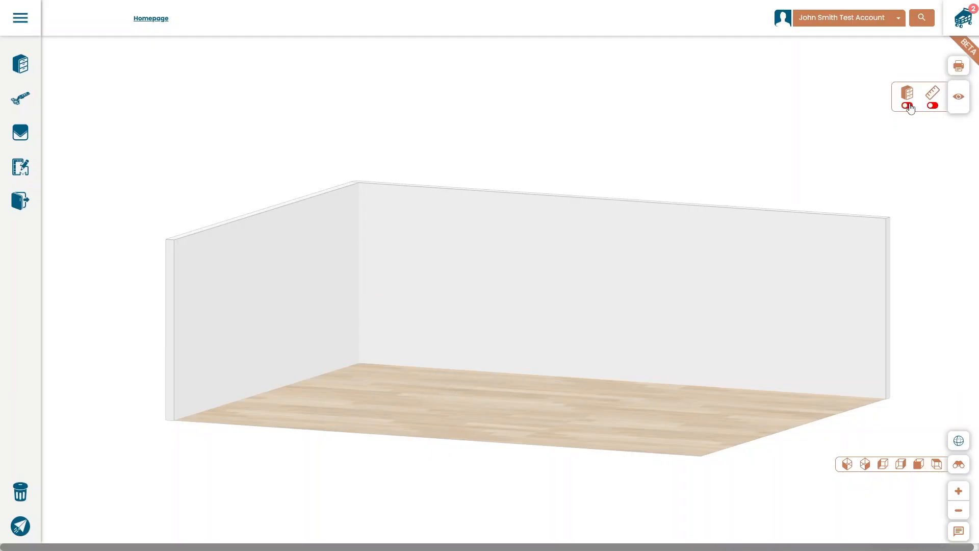
left_click(908, 106)
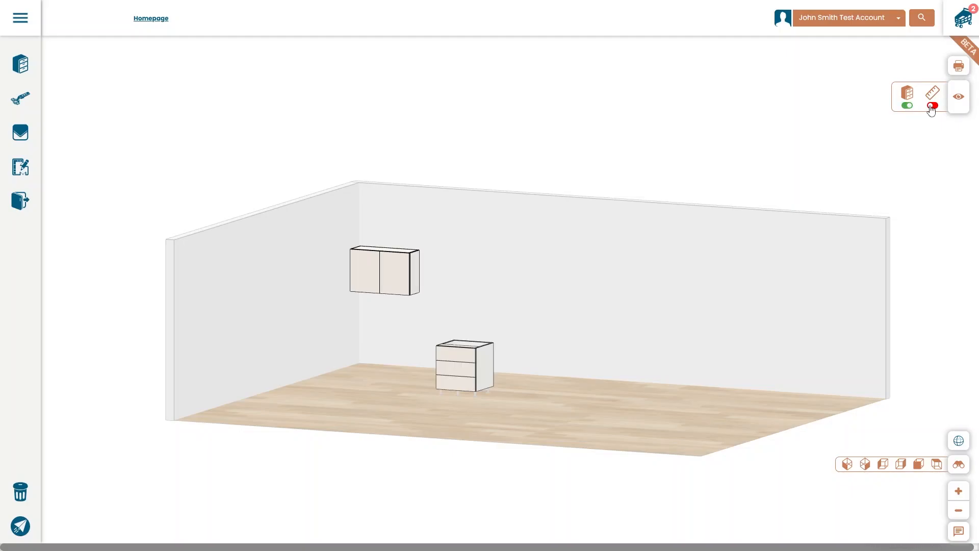
Show the room measurements and set the base drawer unit's distance from the right side wall to 4500 mm.
left_click(931, 106)
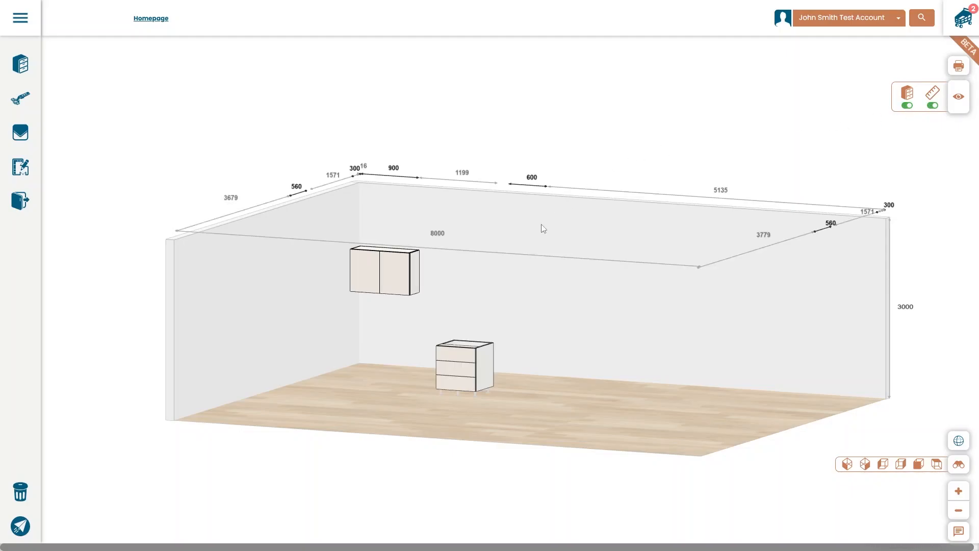
left_click(460, 364)
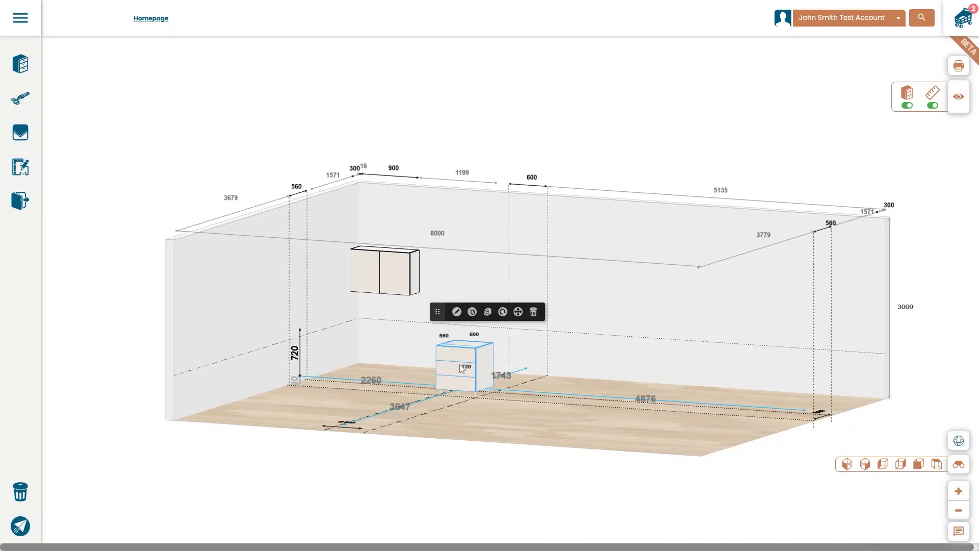
left_click(638, 400)
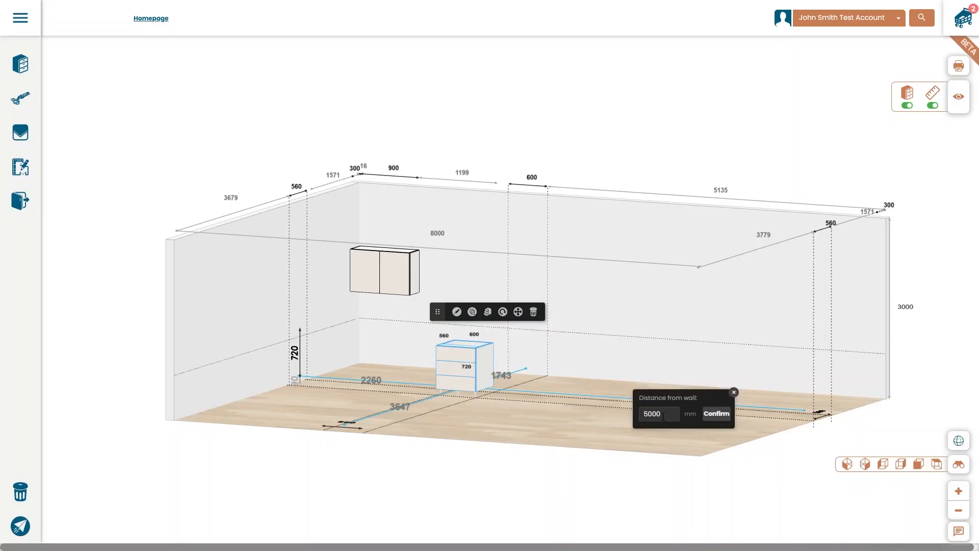
left_click_drag(663, 417, 647, 414)
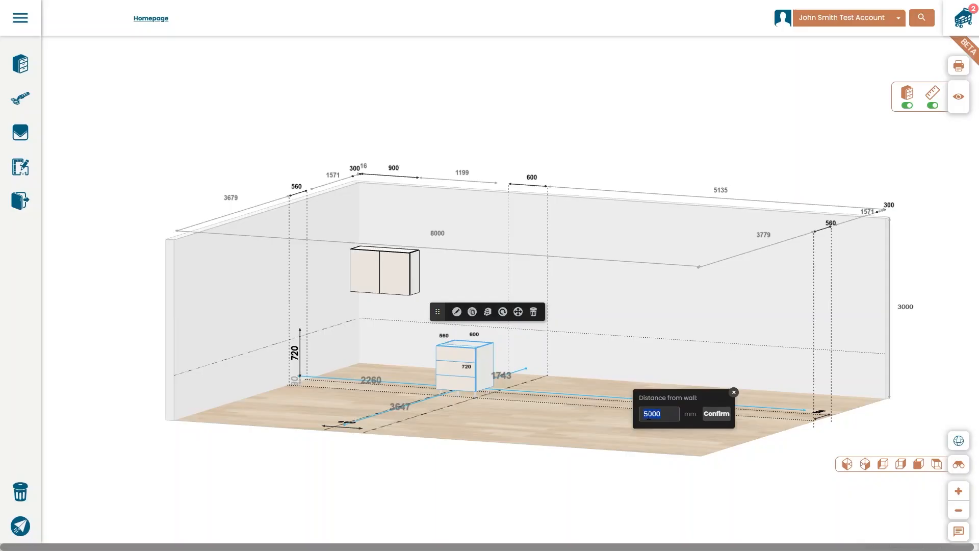
type("45")
left_click(714, 416)
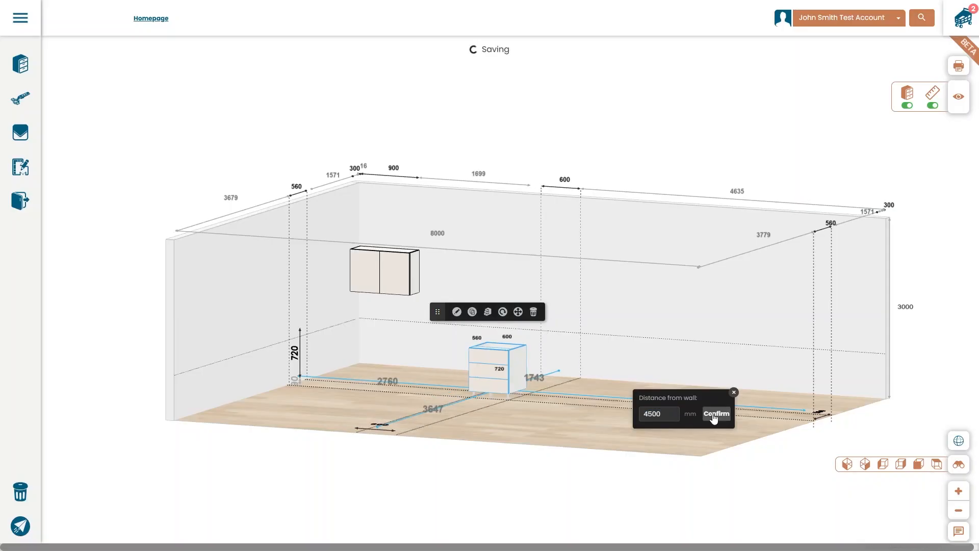
left_click(734, 393)
Hide the room measurements and switch the room to a wireframe display.
left_click(932, 106)
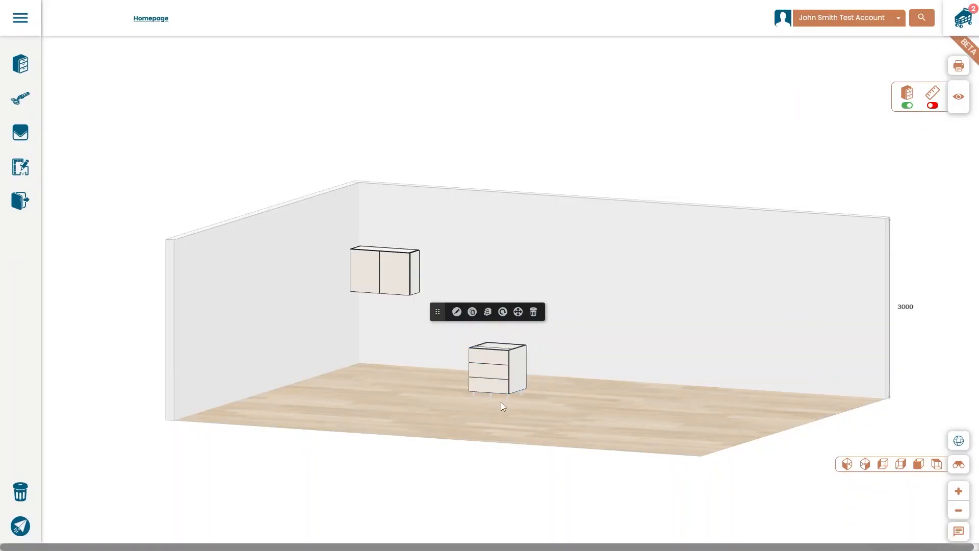
left_click(502, 405)
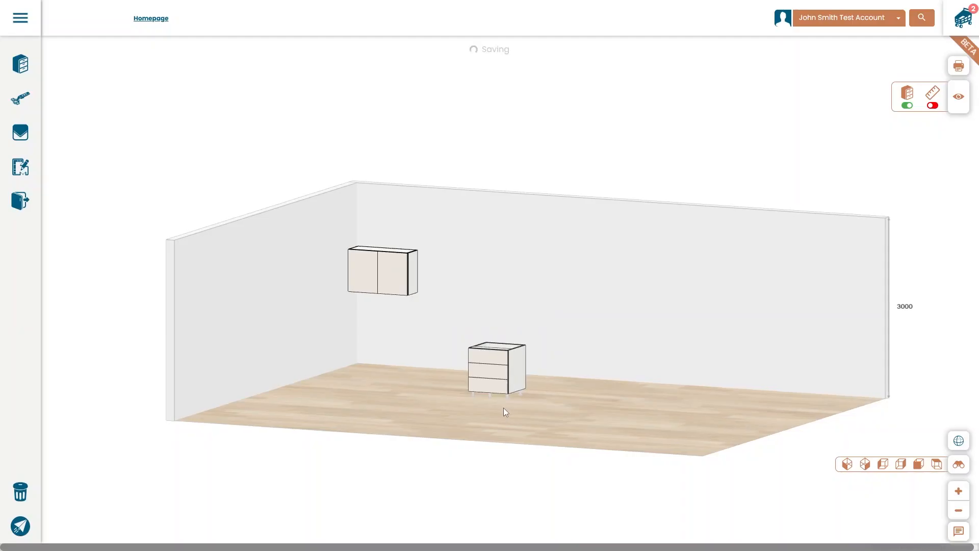
left_click(957, 441)
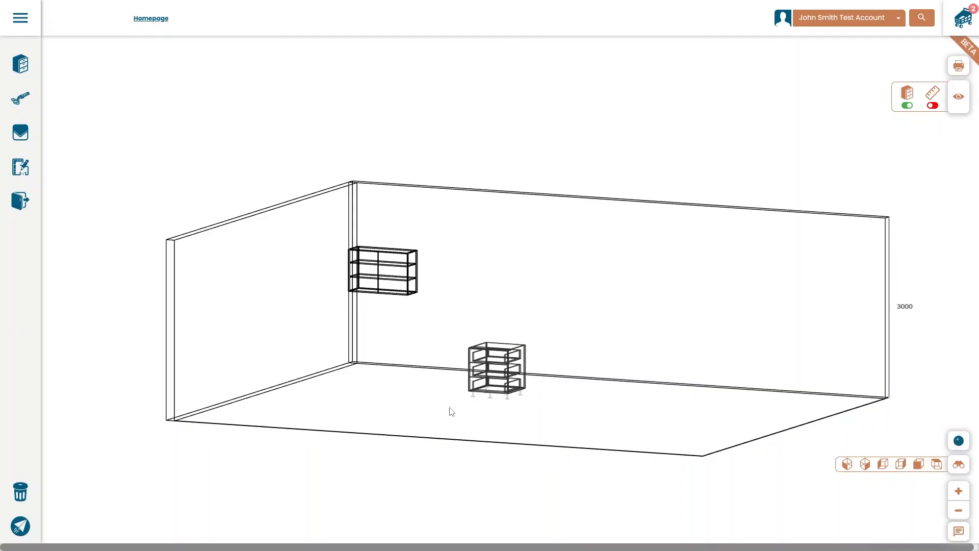
Inspect the cabinets in wireframe and switch the room back to the solid display.
scroll(451, 412, "up", 5)
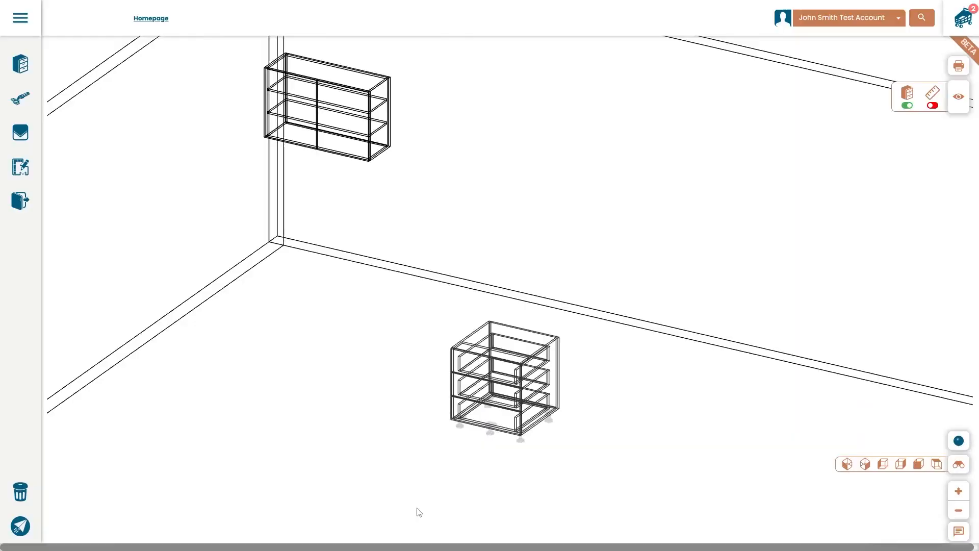
scroll(438, 455, "down", 3)
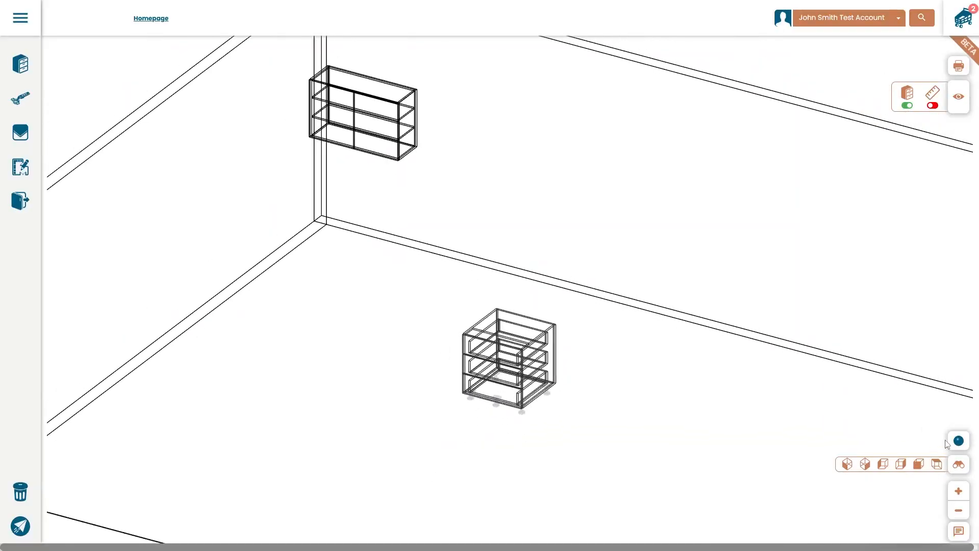
left_click(957, 441)
View the room through the preset top, front, side and angled 3D views, and orbit around the cabinets.
left_click(937, 465)
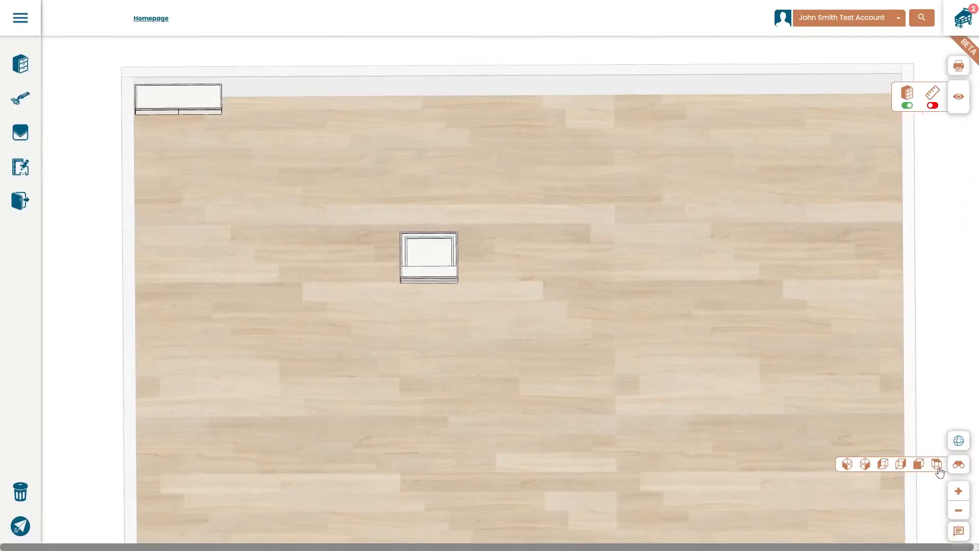
left_click(901, 468)
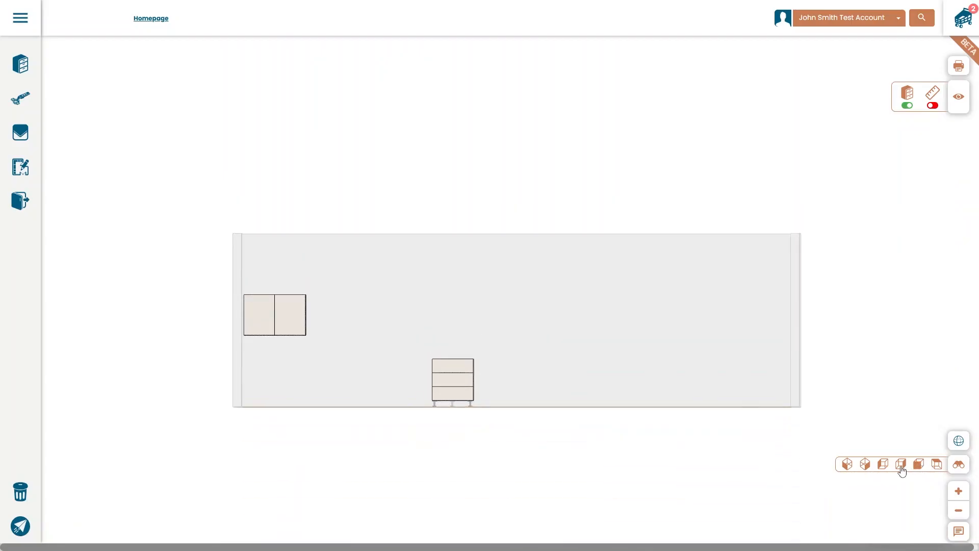
left_click(901, 469)
left_click(882, 467)
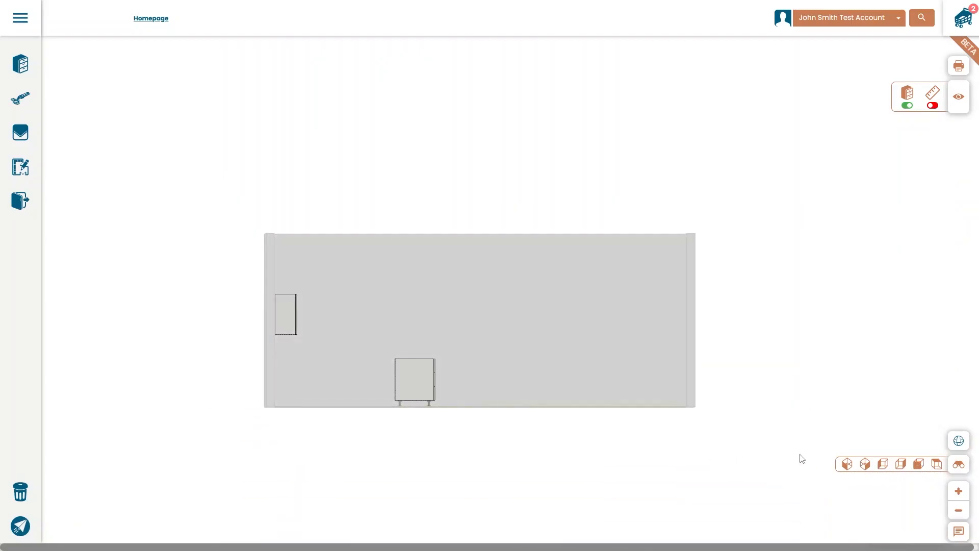
left_click(865, 464)
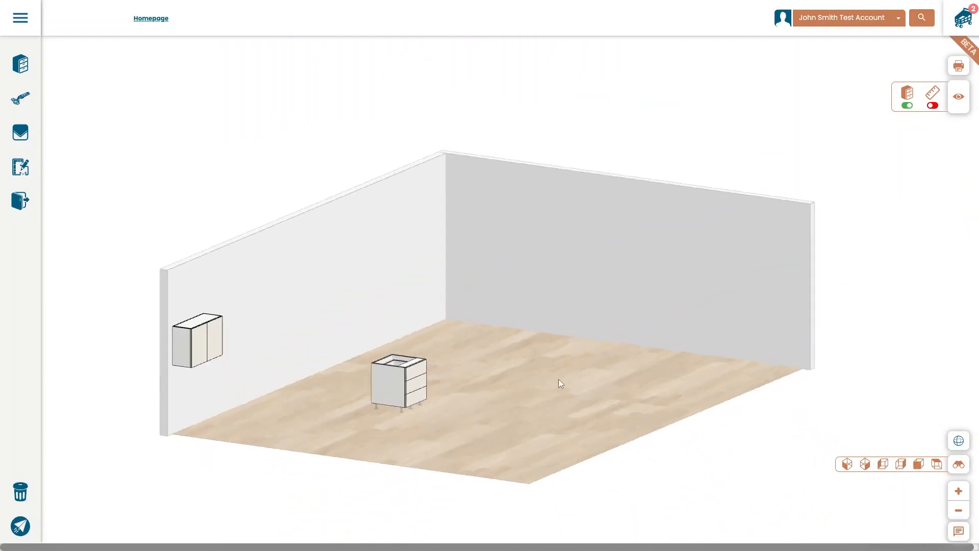
left_click_drag(560, 381, 503, 417)
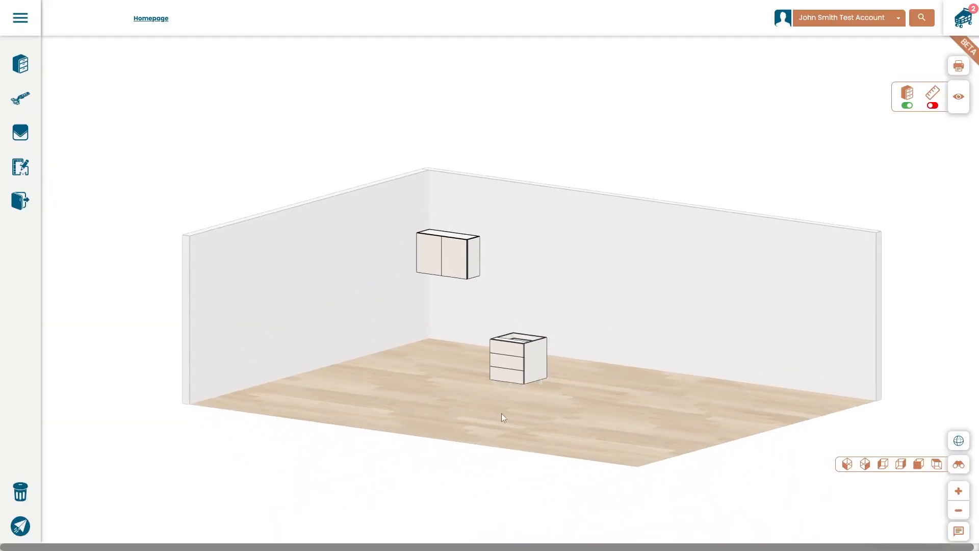
Zoom in and out of the room to examine the upper cabinet and the base drawer unit.
left_click(957, 492)
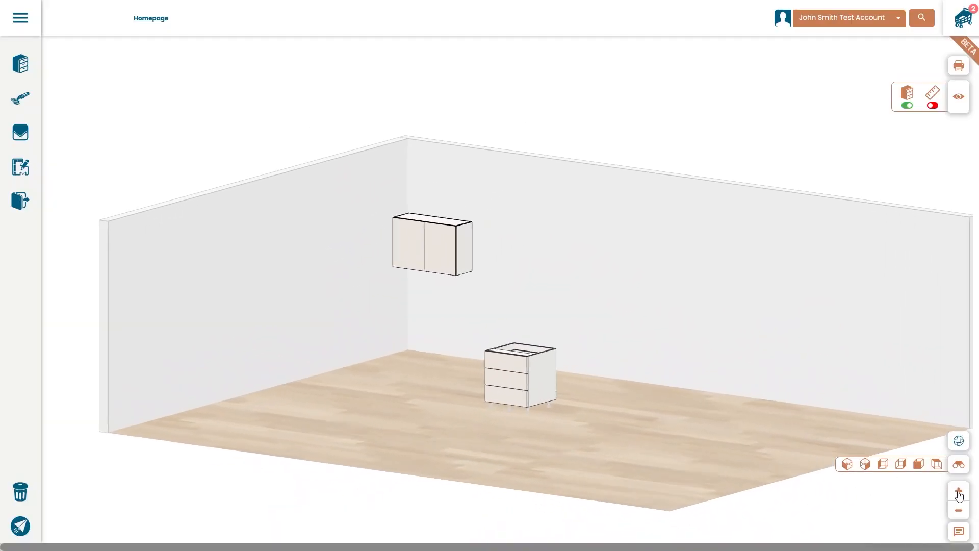
left_click(959, 495)
left_click(959, 494)
left_click(961, 513)
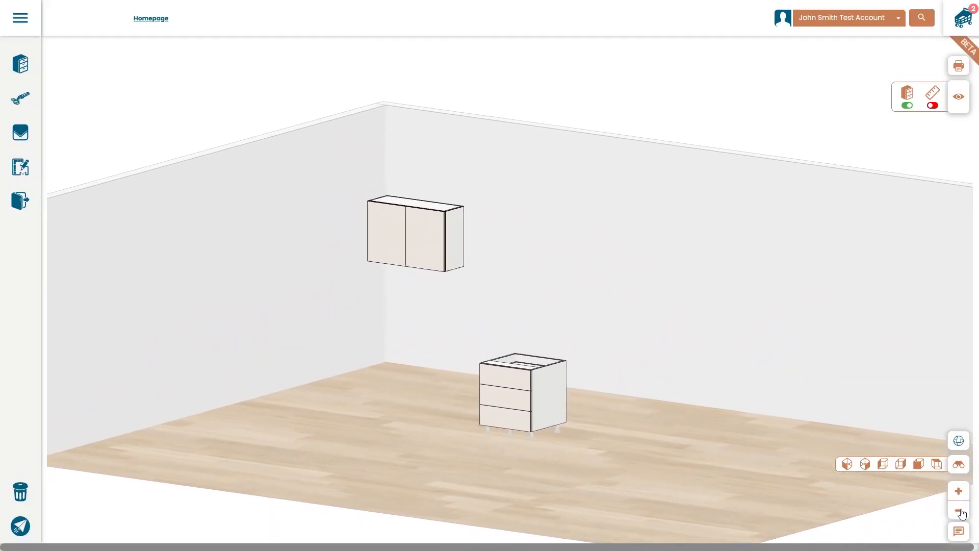
left_click(961, 513)
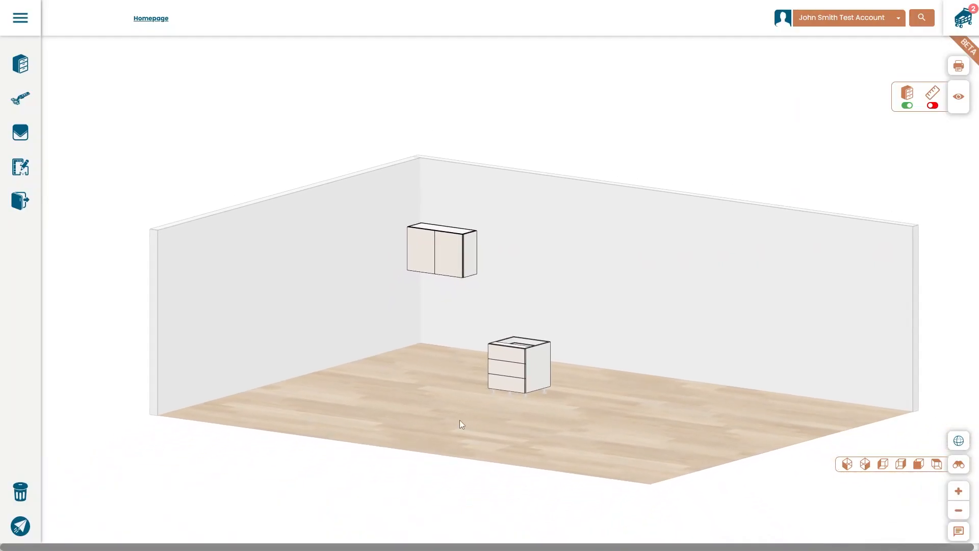
scroll(461, 424, "up", 2)
scroll(460, 420, "up", 3)
scroll(460, 419, "down", 2)
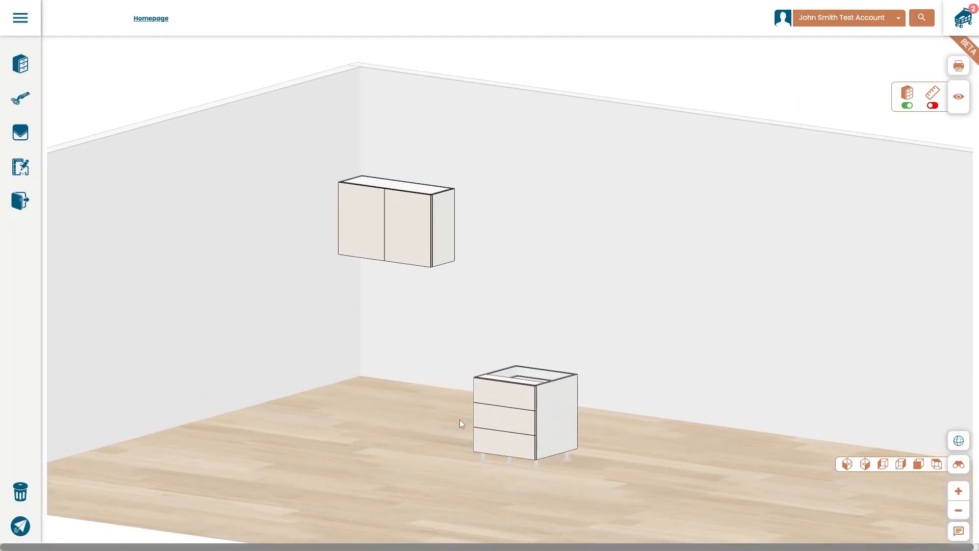
scroll(460, 419, "down", 2)
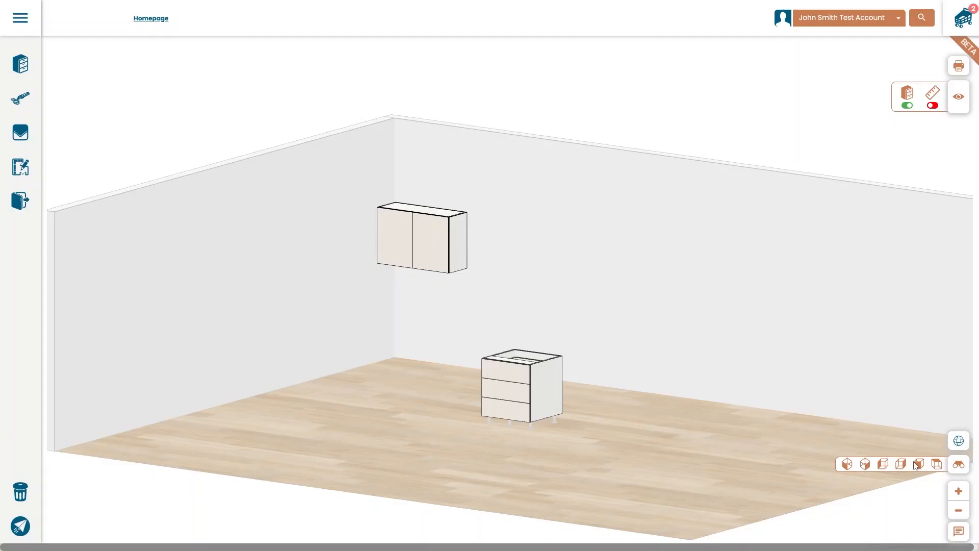
Open the 3D Room Planner feedback form and enter the comment "it's great!".
left_click(958, 532)
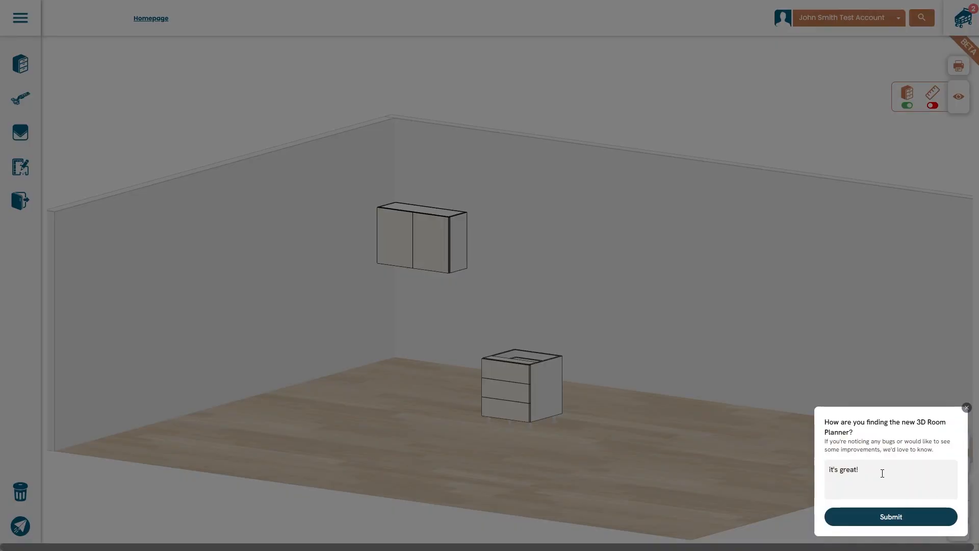
left_click(882, 473)
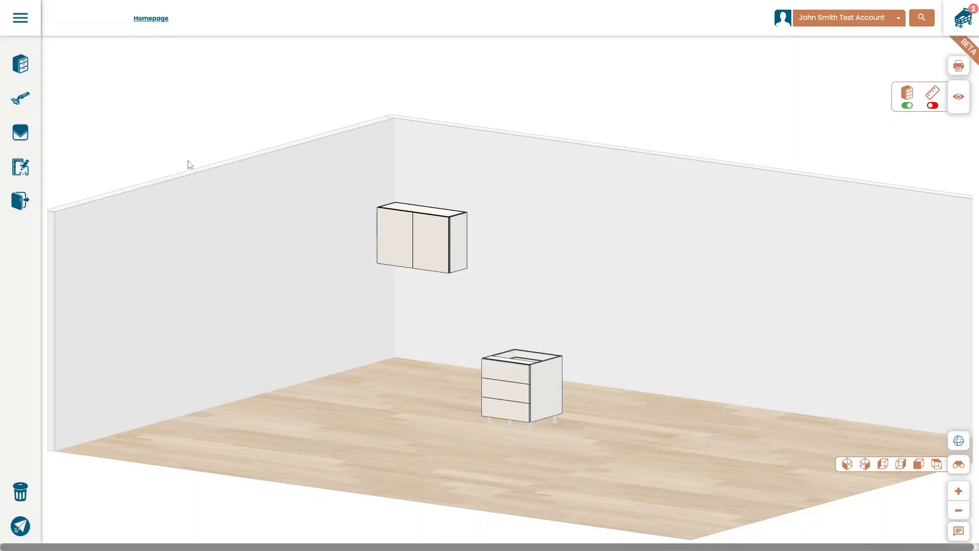
Open the product catalogue and look through its categories and recently added products.
left_click(27, 77)
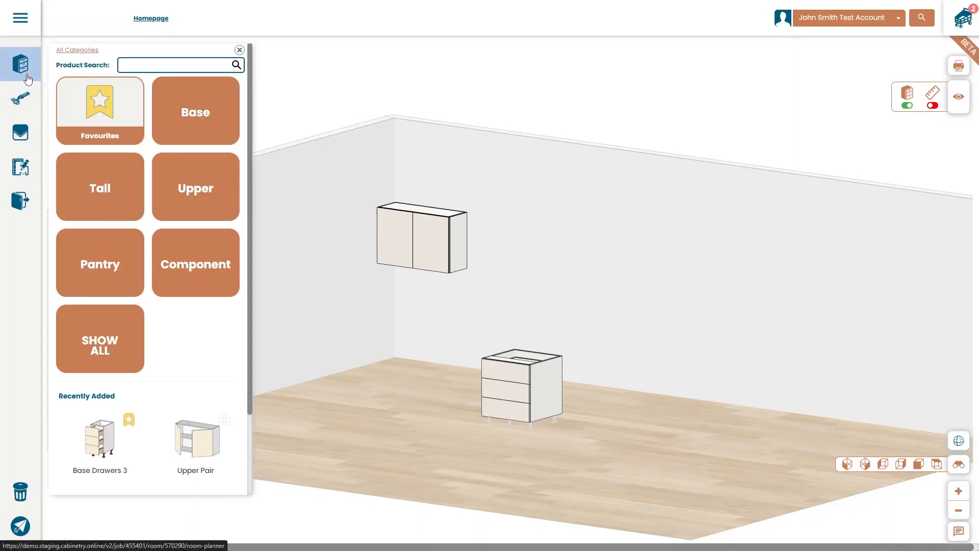
scroll(143, 236, "down", 1)
scroll(143, 236, "up", 1)
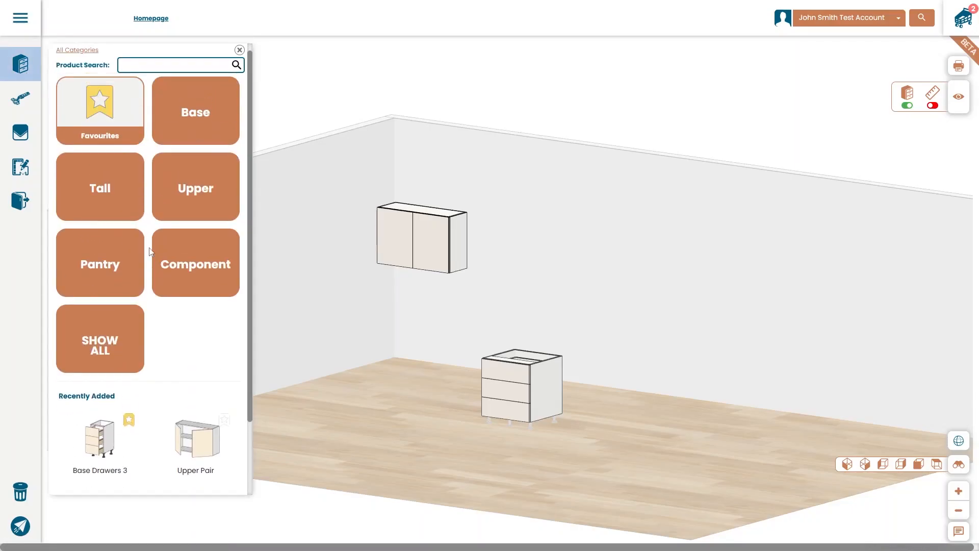
Open the print option for the room, and show and hide the job's cart with its products and costs.
left_click(959, 69)
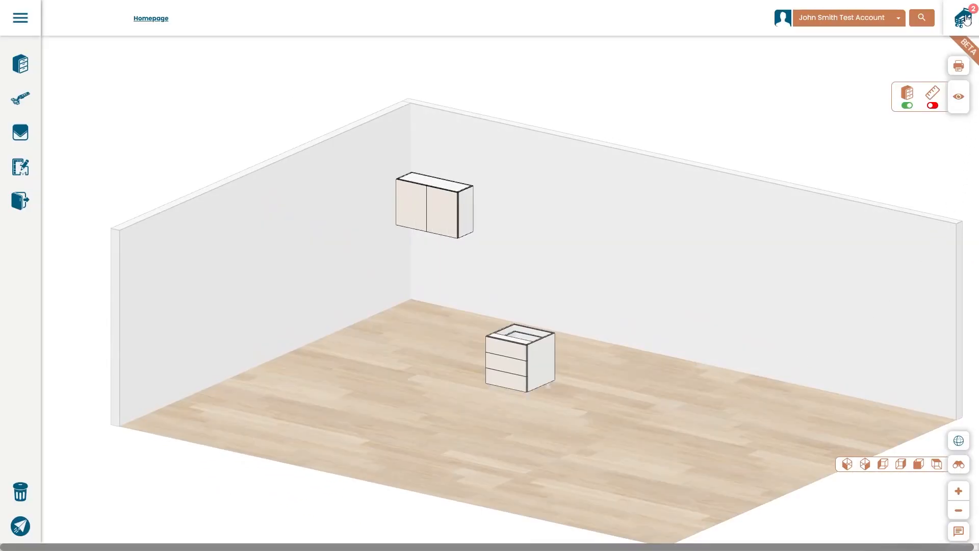
left_click(965, 20)
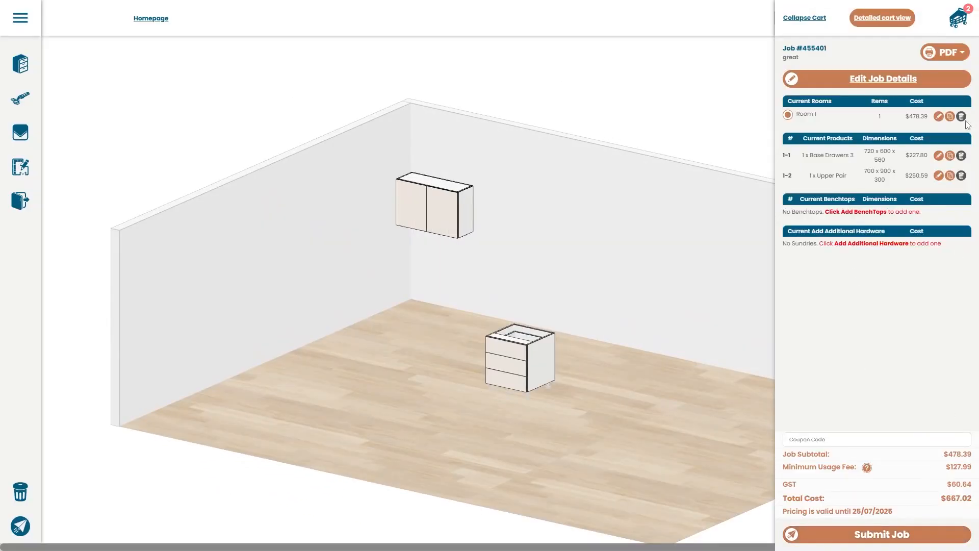
left_click(953, 28)
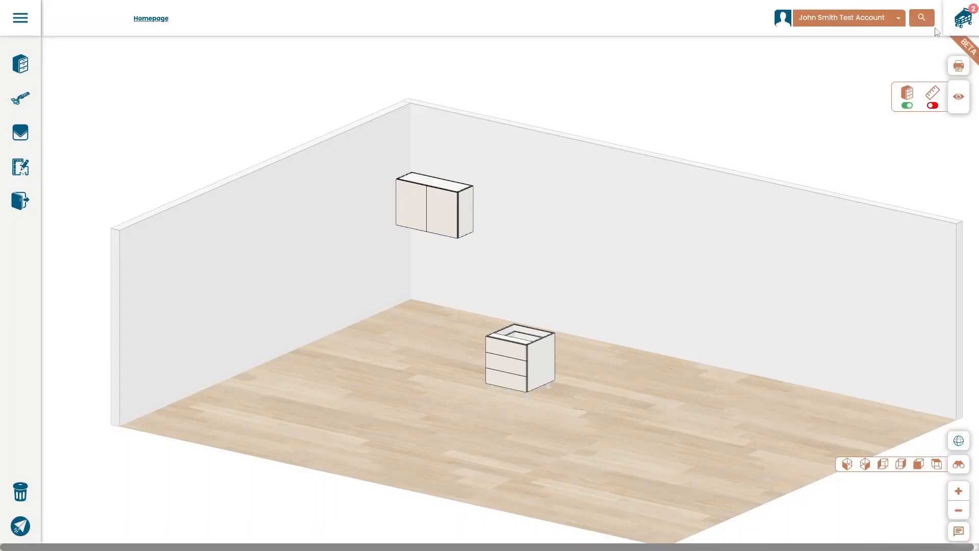
Expand the main menu and submit the job, confirming that the job details PDF is correct.
left_click(23, 21)
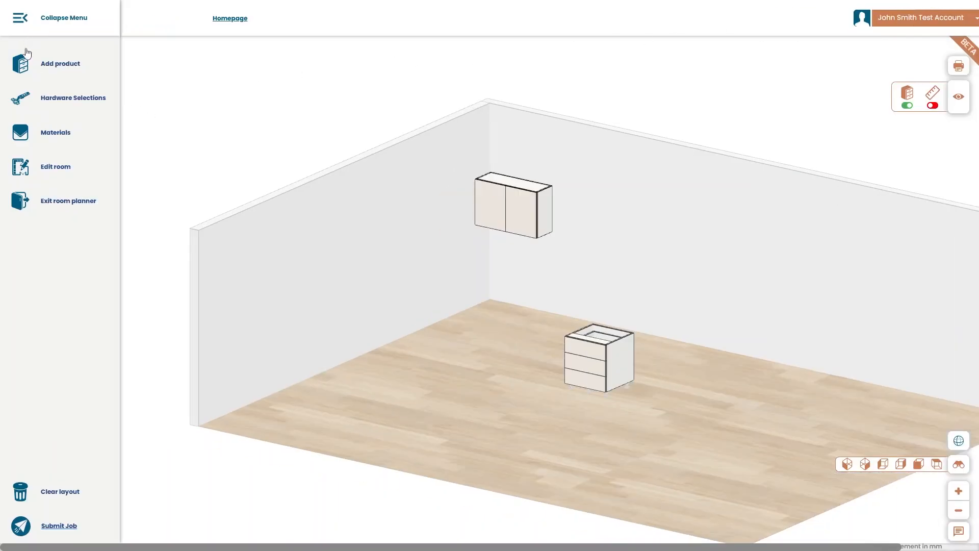
left_click(45, 529)
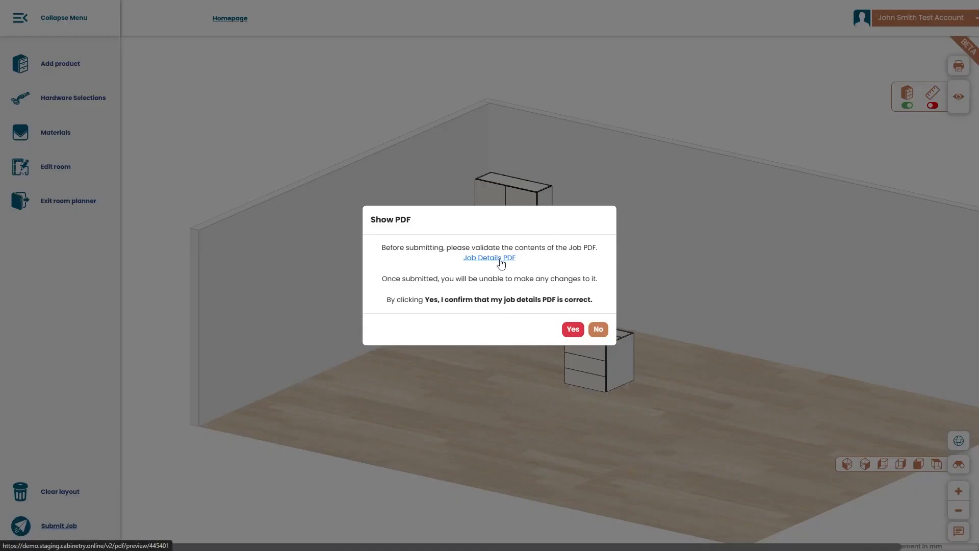
left_click(573, 329)
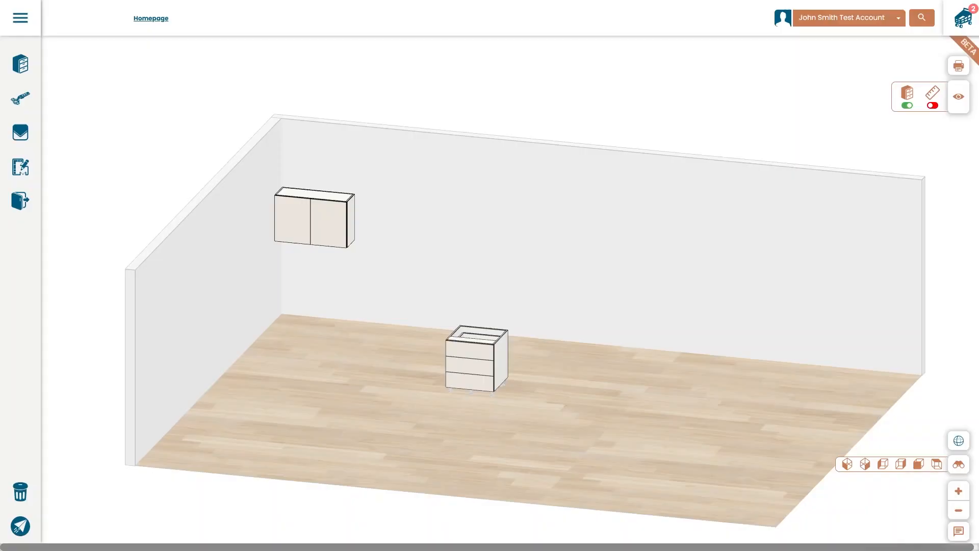